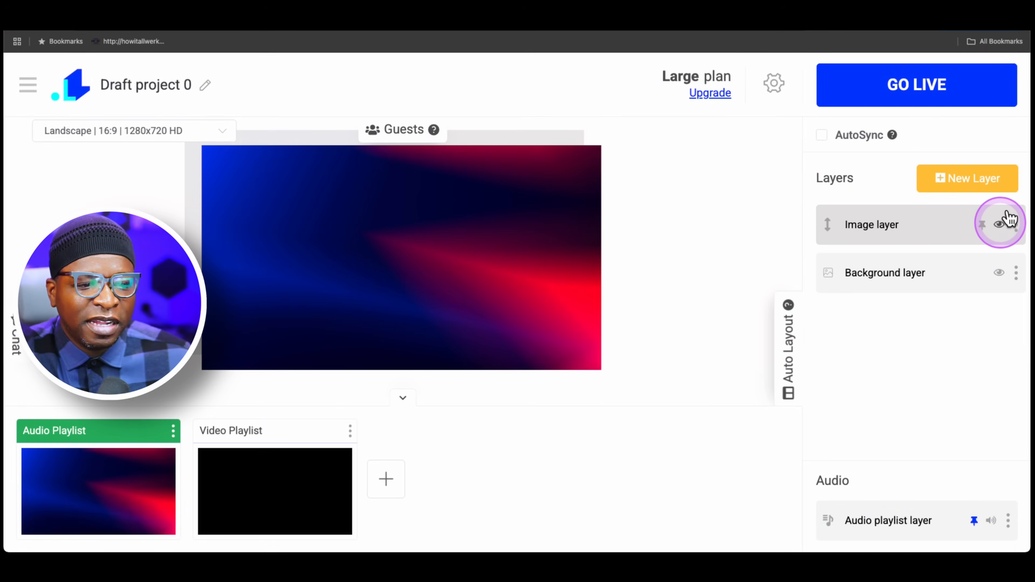
Step: Hide the Image layer and show it again
left_click(1008, 216)
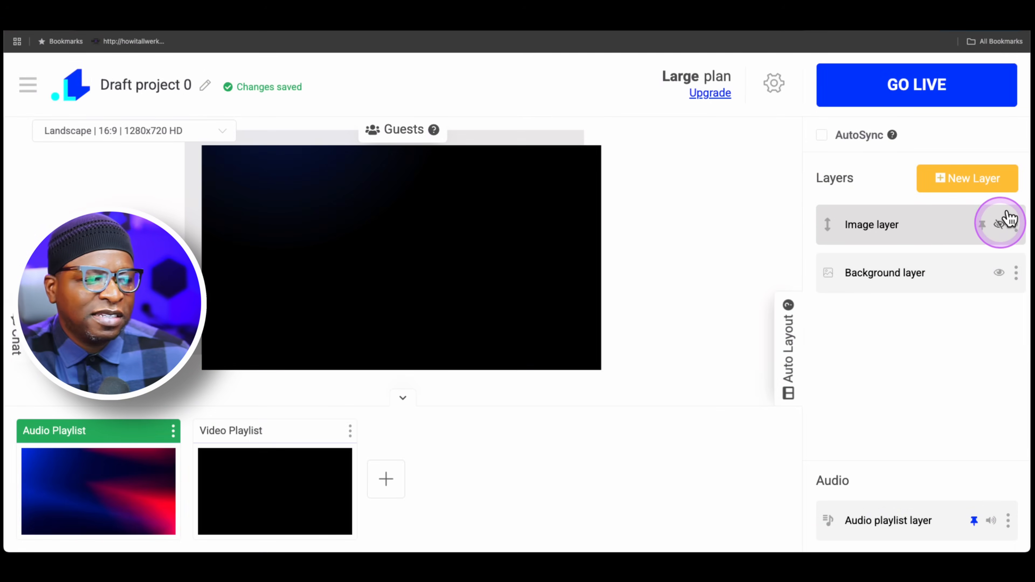
left_click(1009, 216)
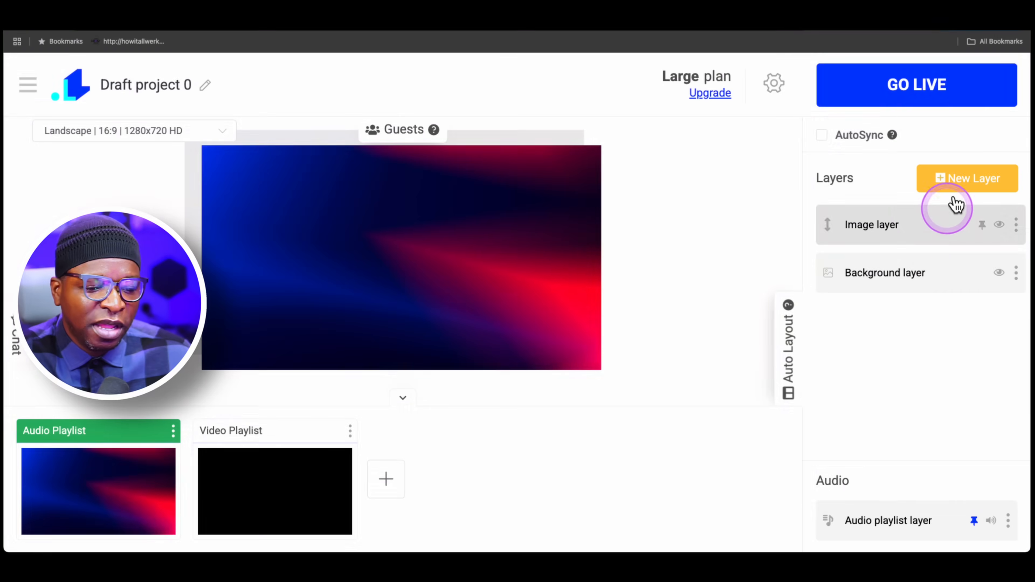
Step: Look at the audio source choices for a new layer and close them without adding anything
left_click(950, 180)
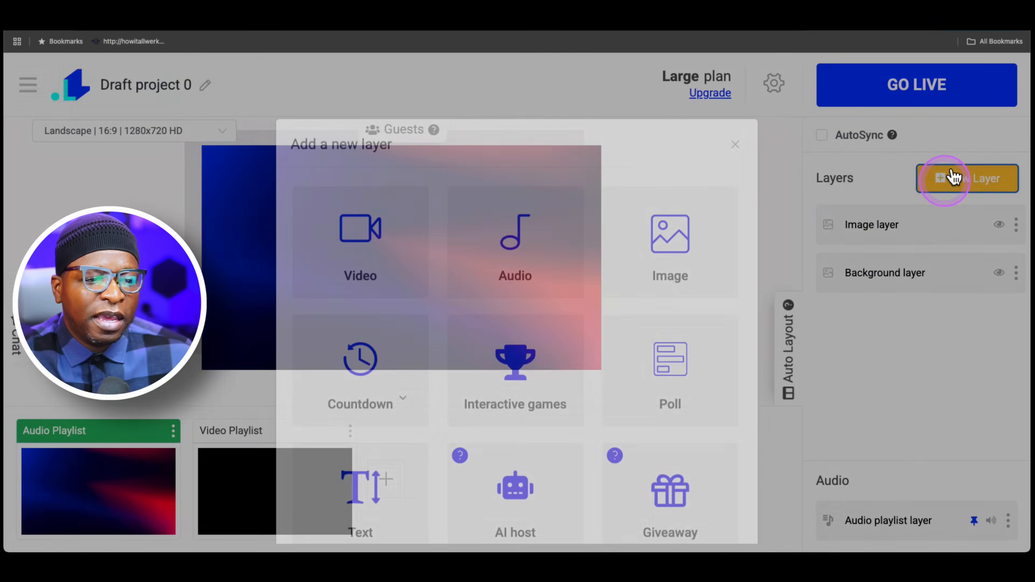
left_click(520, 241)
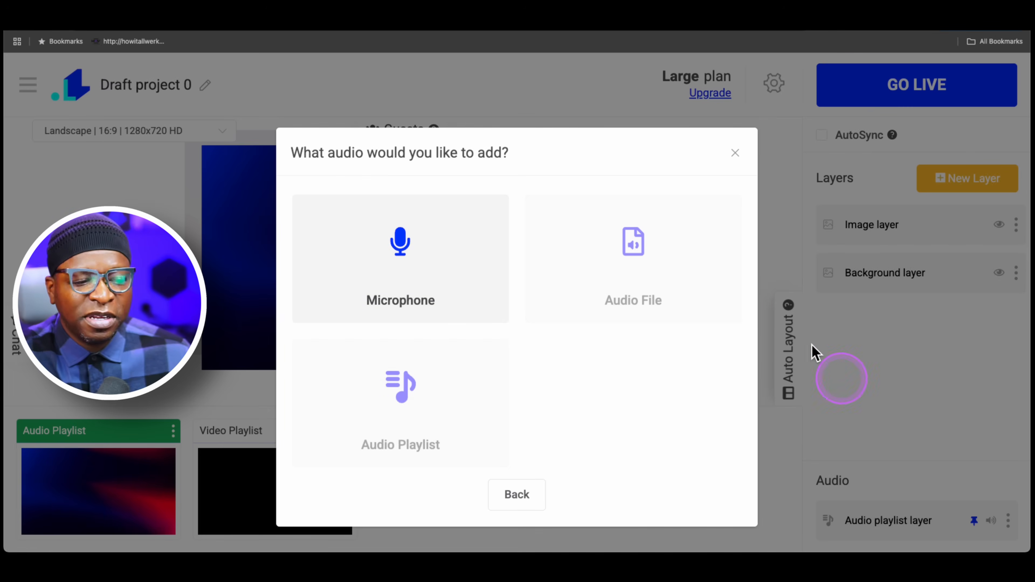
left_click(735, 153)
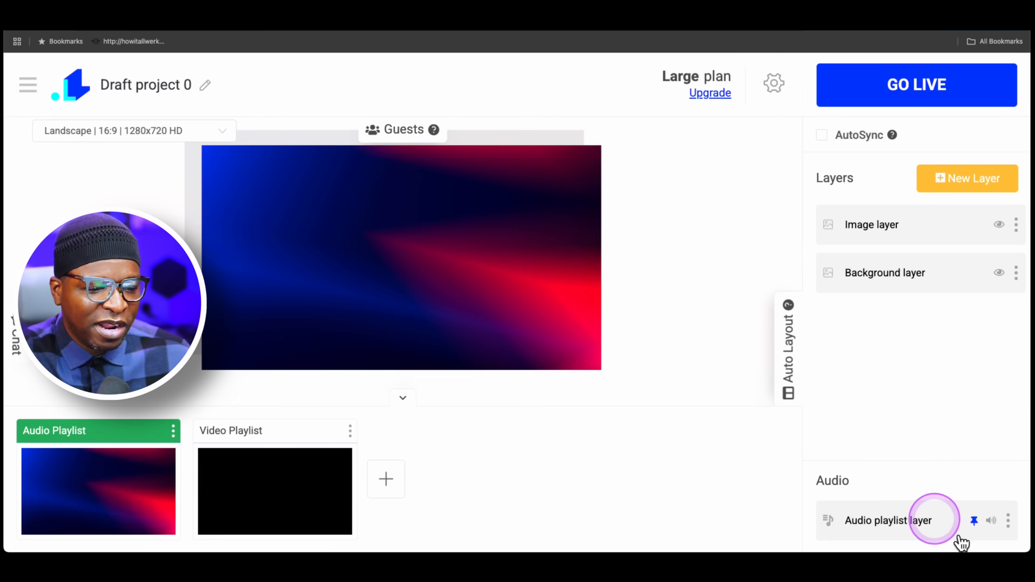
Step: Examine the Audio playlist layer's text styling, loop and volume settings and its list of tracks
left_click(919, 518)
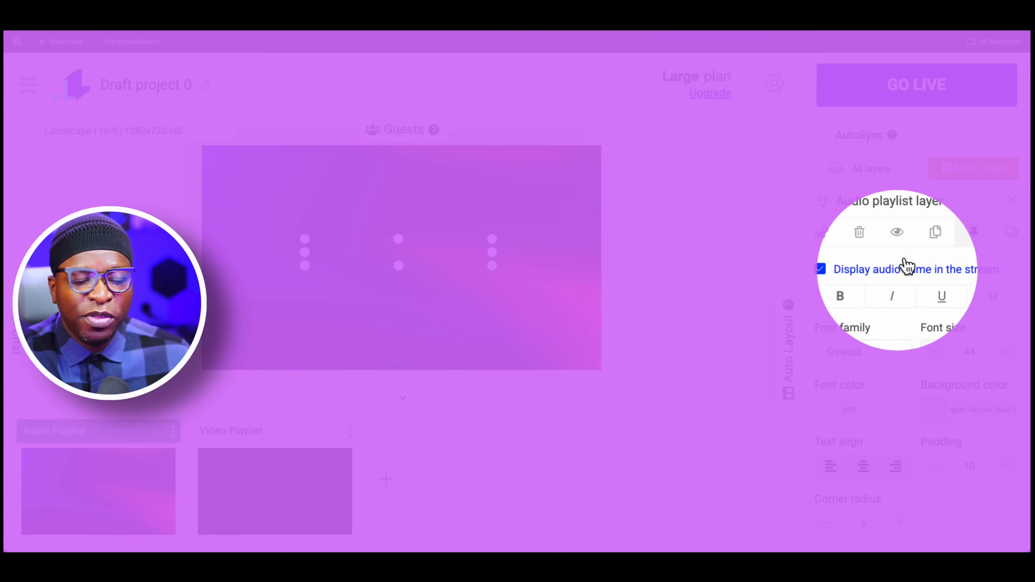
scroll(896, 388, "down", 3)
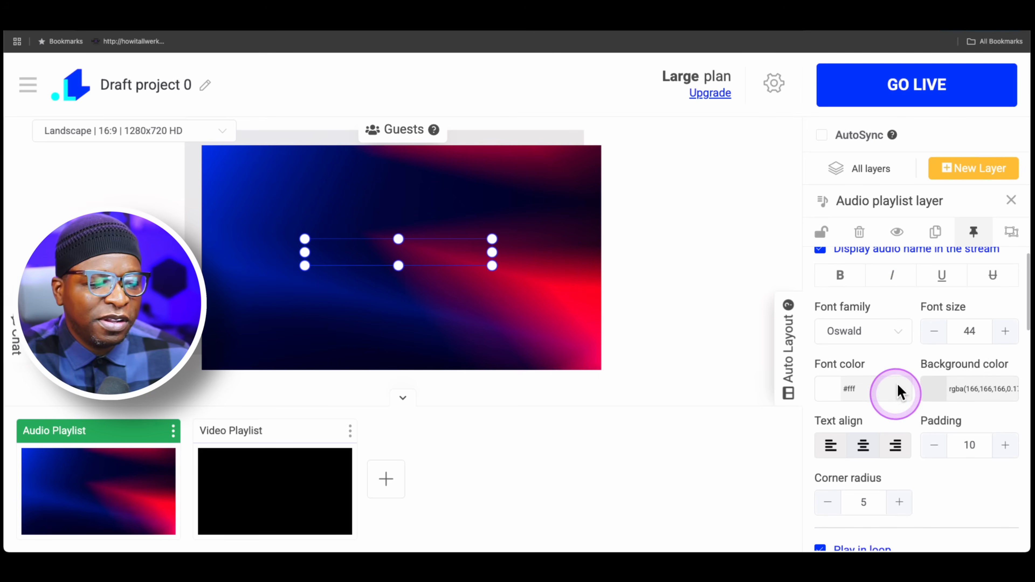
scroll(903, 392, "down", 2)
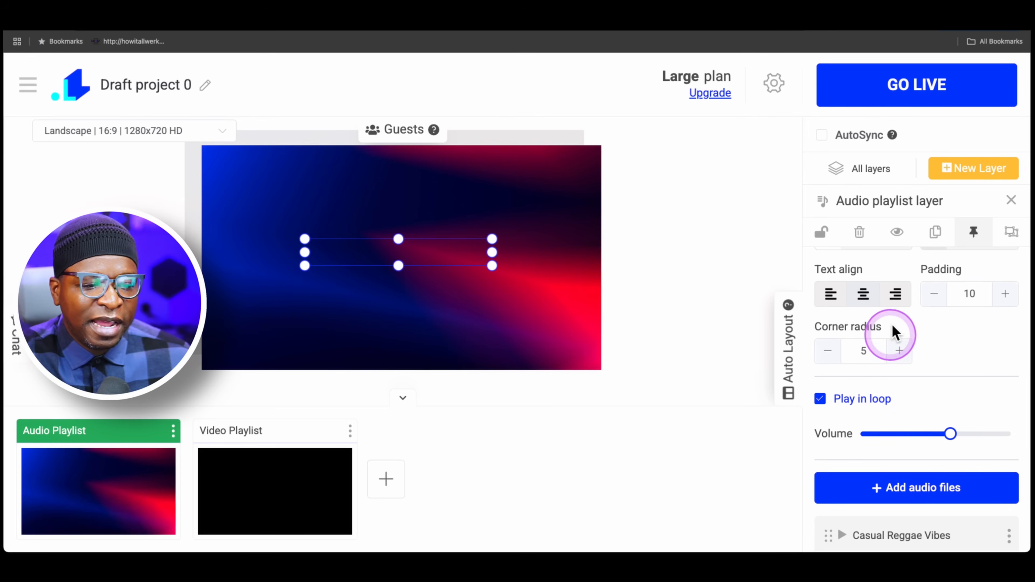
scroll(907, 283, "up", 3)
scroll(911, 287, "down", 2)
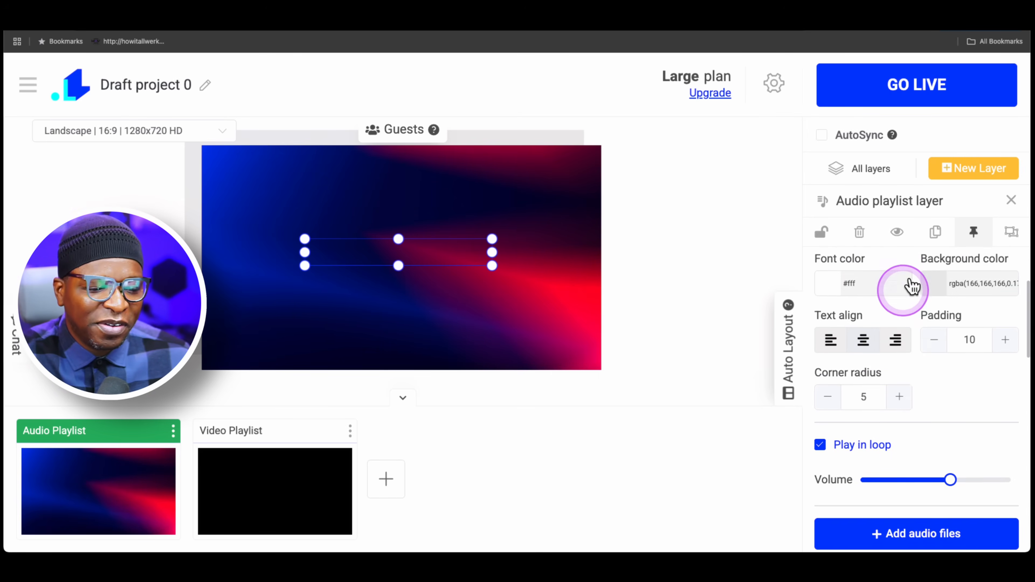
scroll(905, 288, "down", 1)
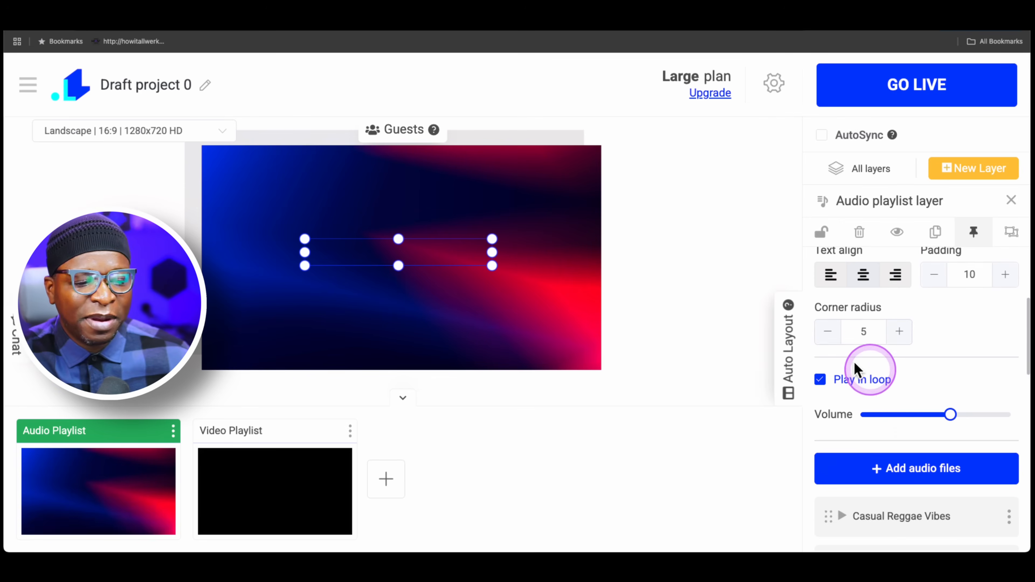
scroll(934, 384, "down", 3)
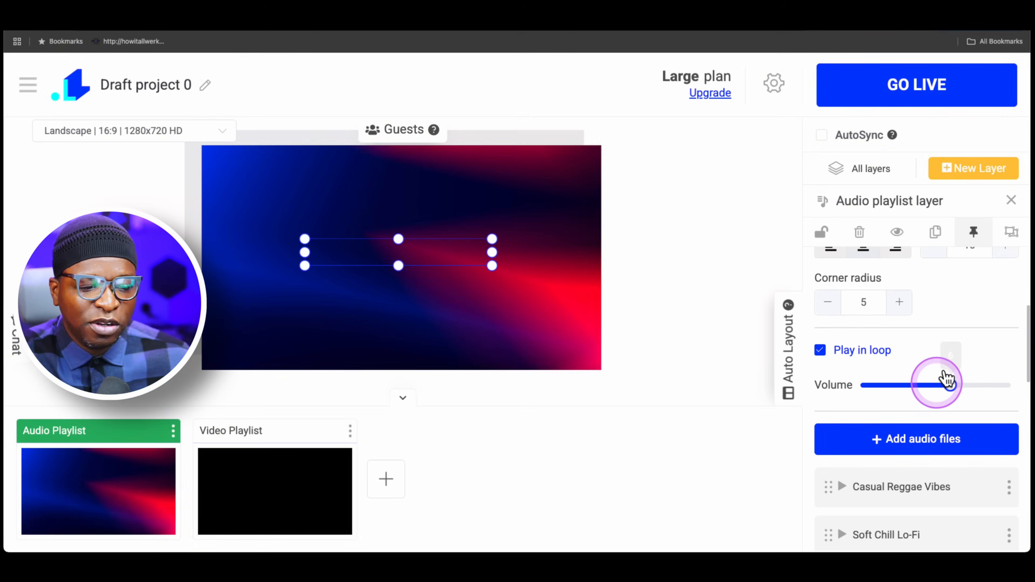
left_click(943, 401)
scroll(938, 400, "down", 4)
scroll(935, 394, "up", 2)
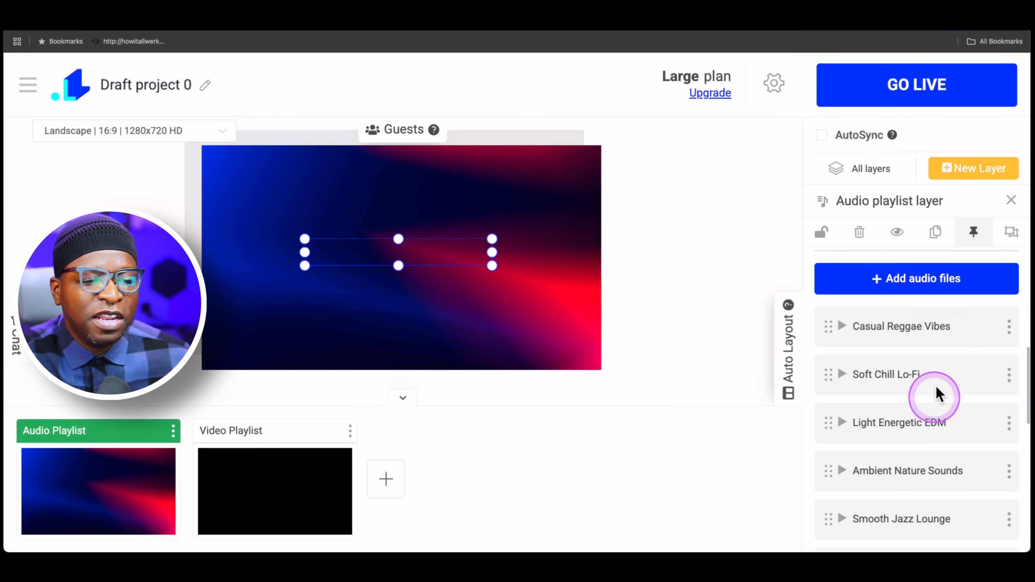
scroll(918, 363, "down", 4)
scroll(918, 439, "down", 3)
scroll(918, 430, "up", 8)
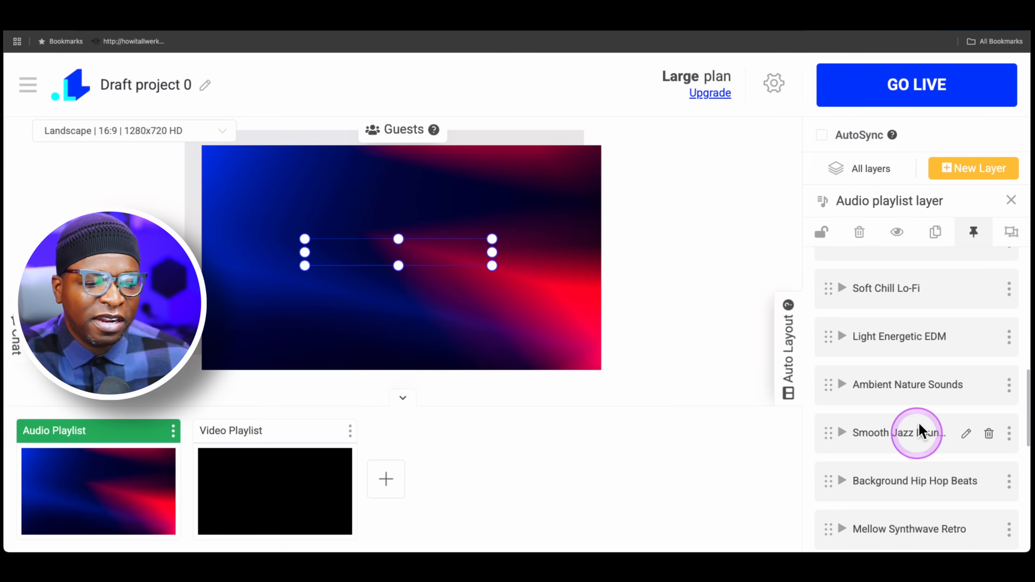
Step: Browse the audio files available for the playlist and close the file manager without selecting any
left_click(929, 422)
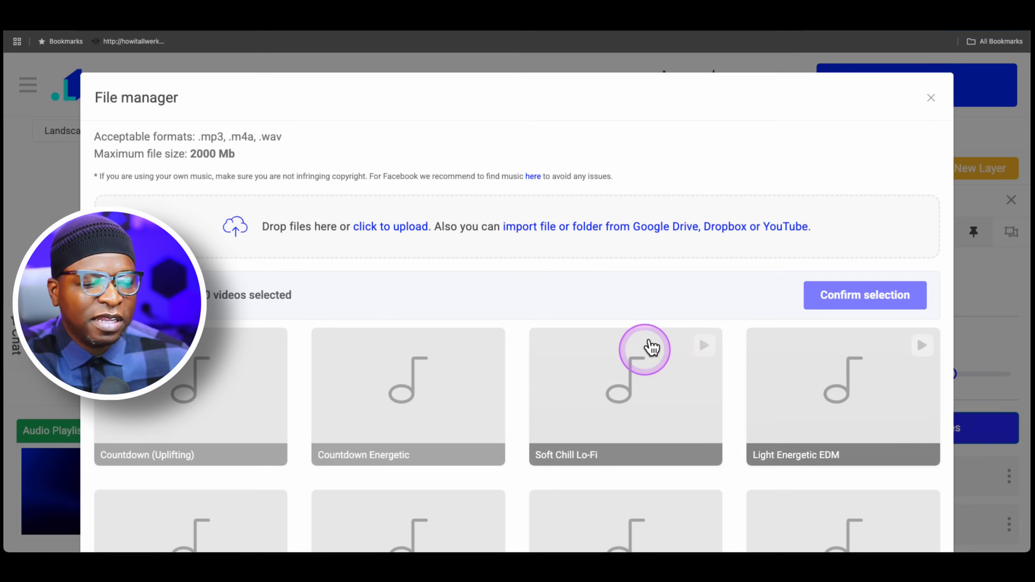
scroll(666, 363, "down", 10)
scroll(666, 363, "up", 10)
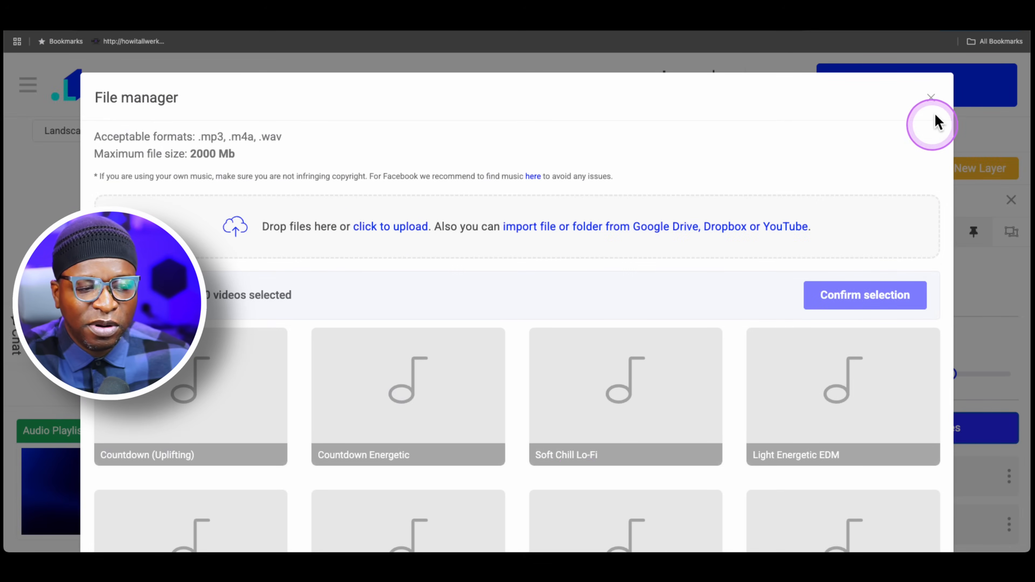
left_click(933, 98)
scroll(971, 314, "down", 1)
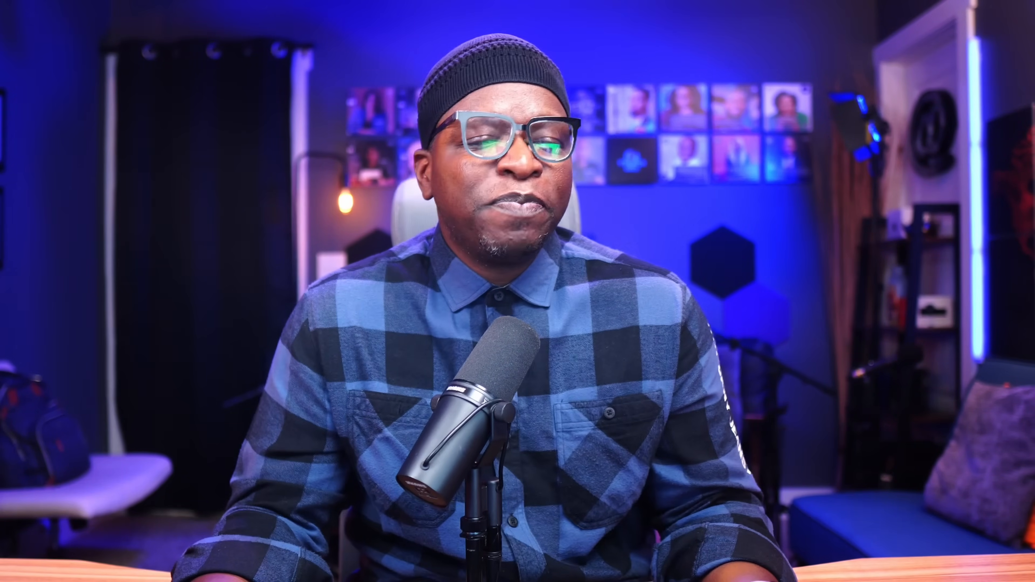
Step: Play the Casual Reggae Vibes track, stop it, start it again and return to the list of all layers
left_click(831, 413)
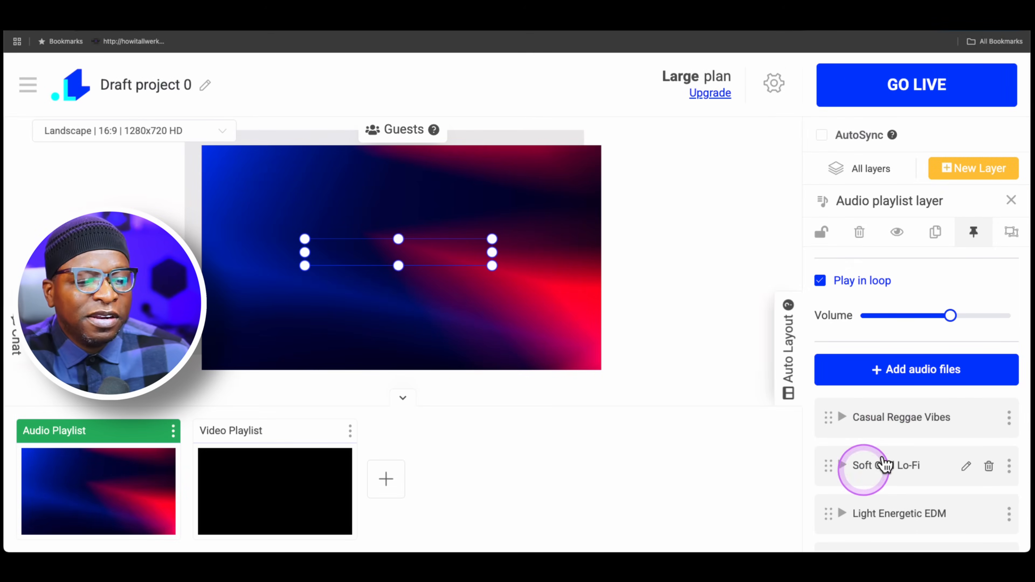
left_click(845, 412)
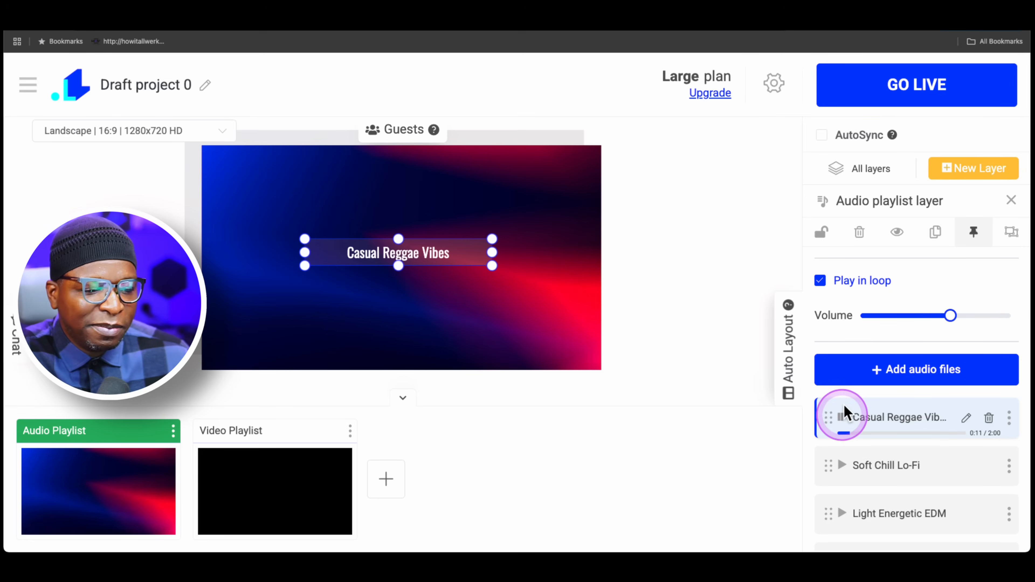
left_click(842, 417)
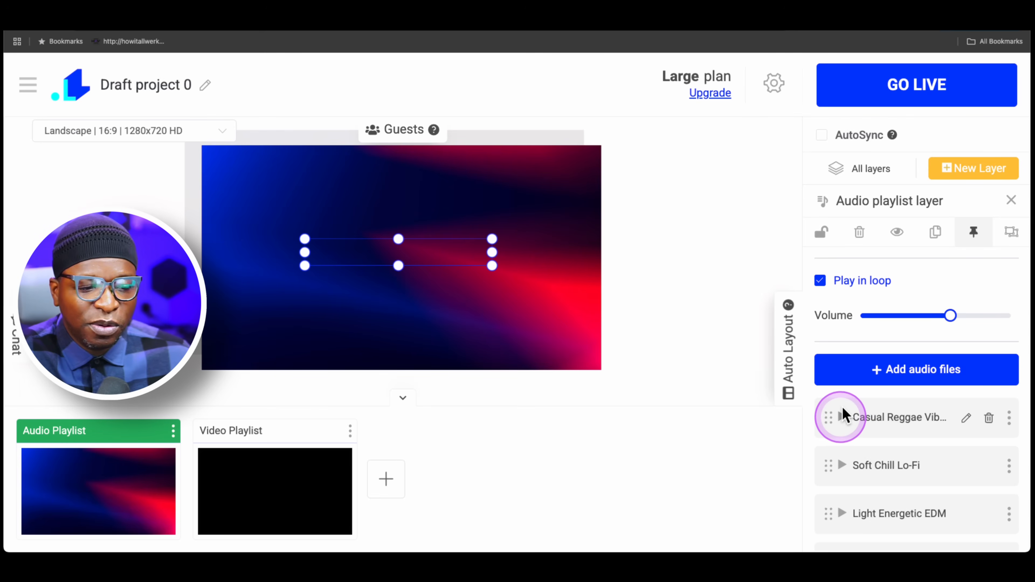
left_click(841, 417)
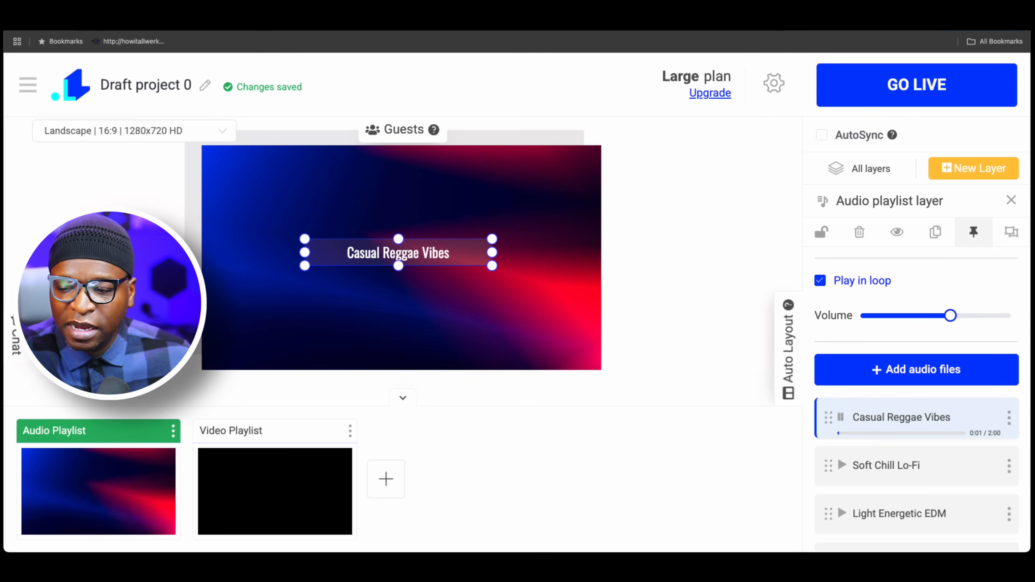
left_click(723, 410)
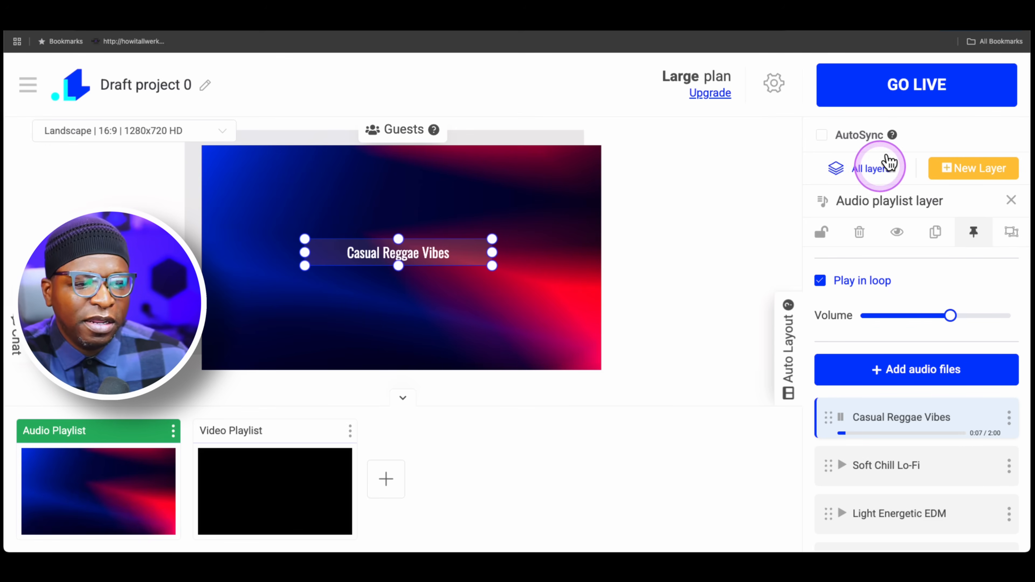
left_click(876, 167)
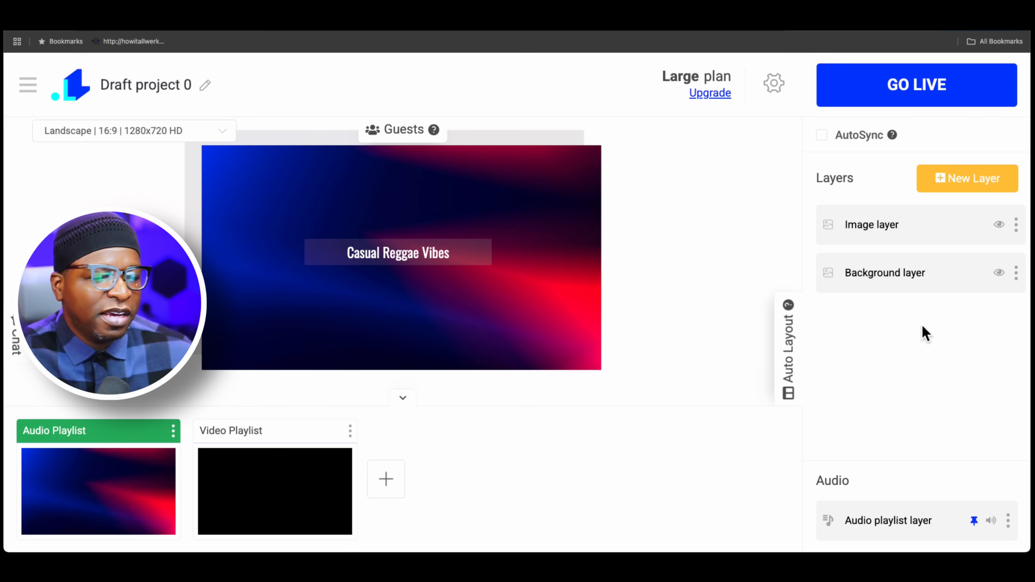
Step: Review the Audio playlist layer's name display settings and track list again, ending back at all layers
left_click(937, 509)
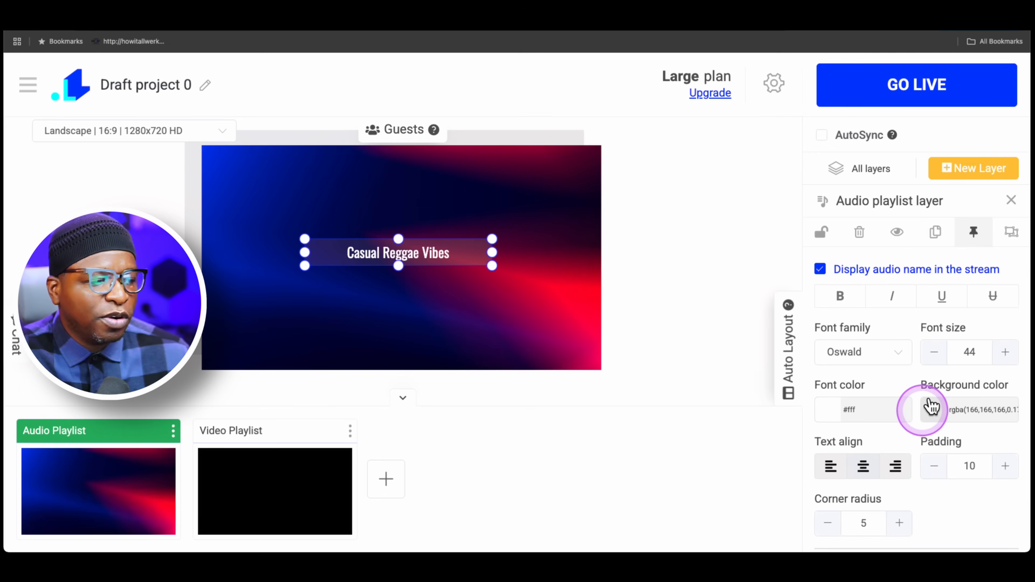
scroll(938, 381, "down", 5)
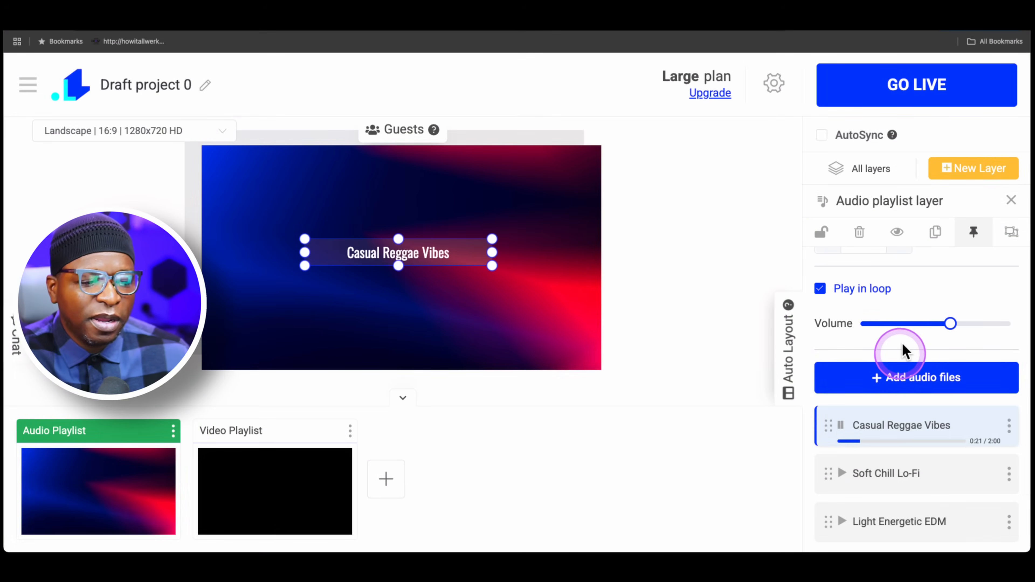
scroll(946, 430, "down", 2)
scroll(945, 428, "up", 8)
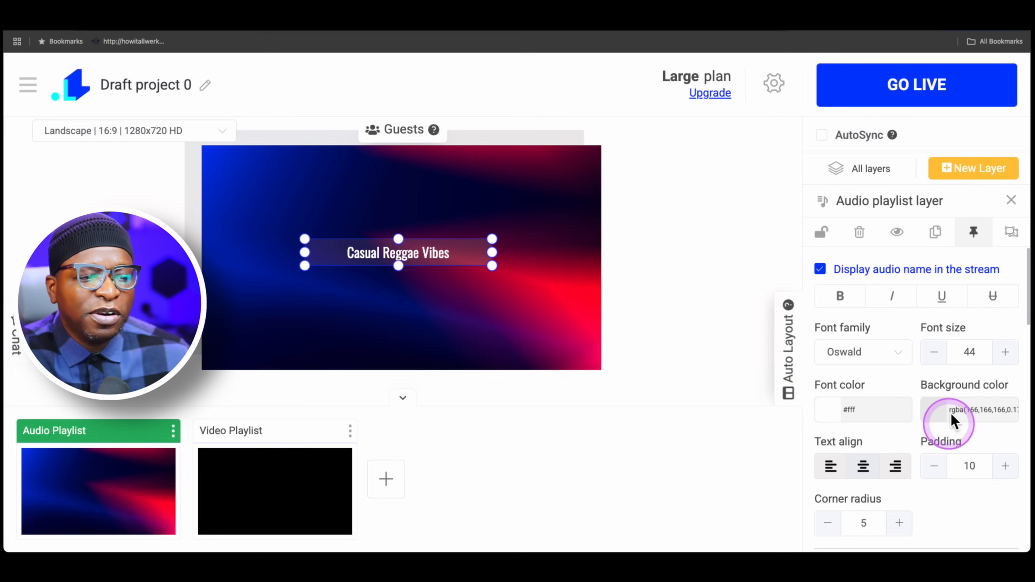
scroll(944, 400, "down", 15)
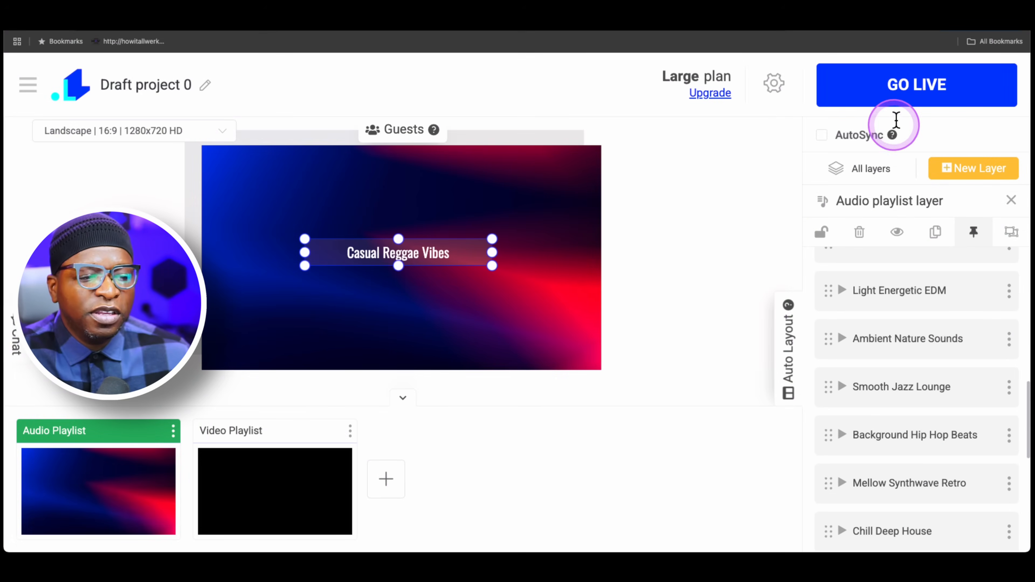
left_click(876, 168)
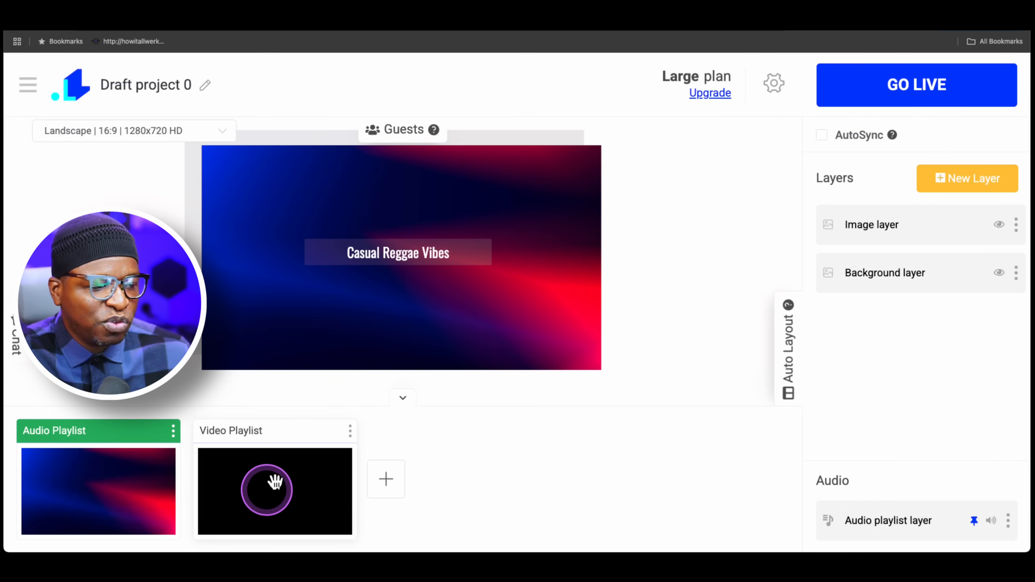
Step: Switch to the Video Playlist scene and add a new video playlist layer without choosing any video files
left_click(269, 488)
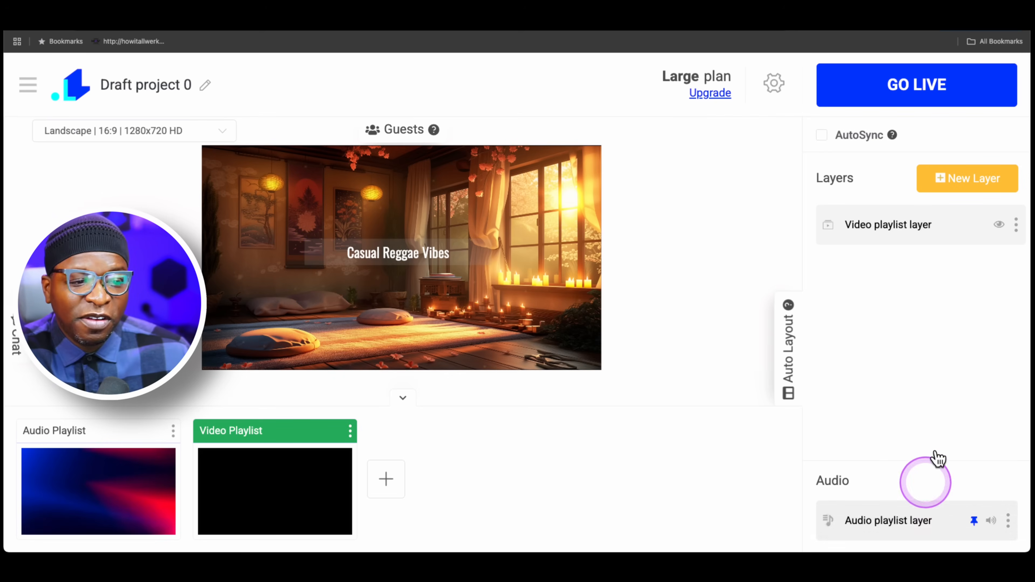
left_click(976, 173)
left_click(407, 259)
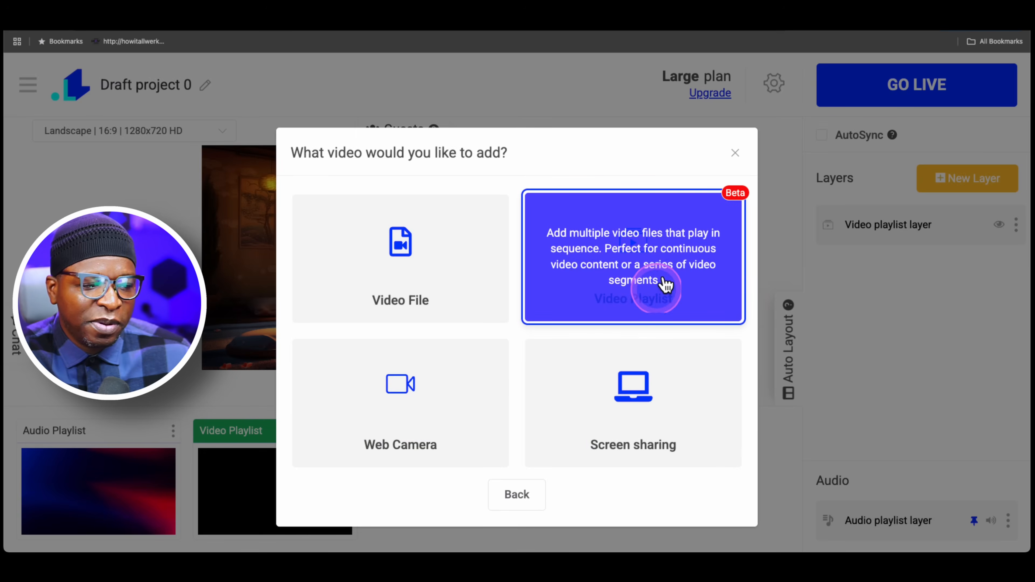
left_click(675, 266)
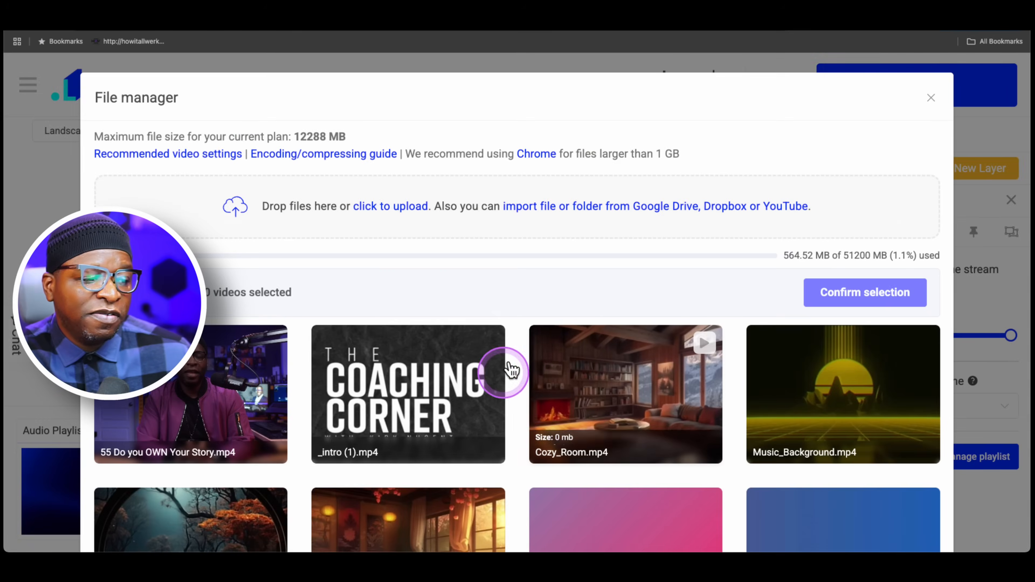
scroll(530, 379, "down", 5)
scroll(550, 382, "down", 3)
scroll(555, 375, "up", 8)
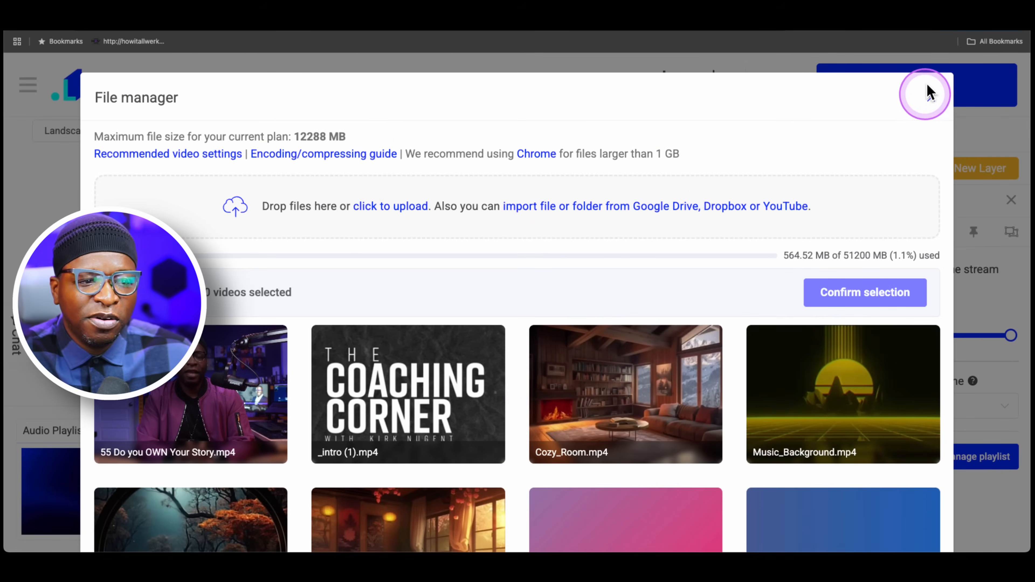
left_click(933, 96)
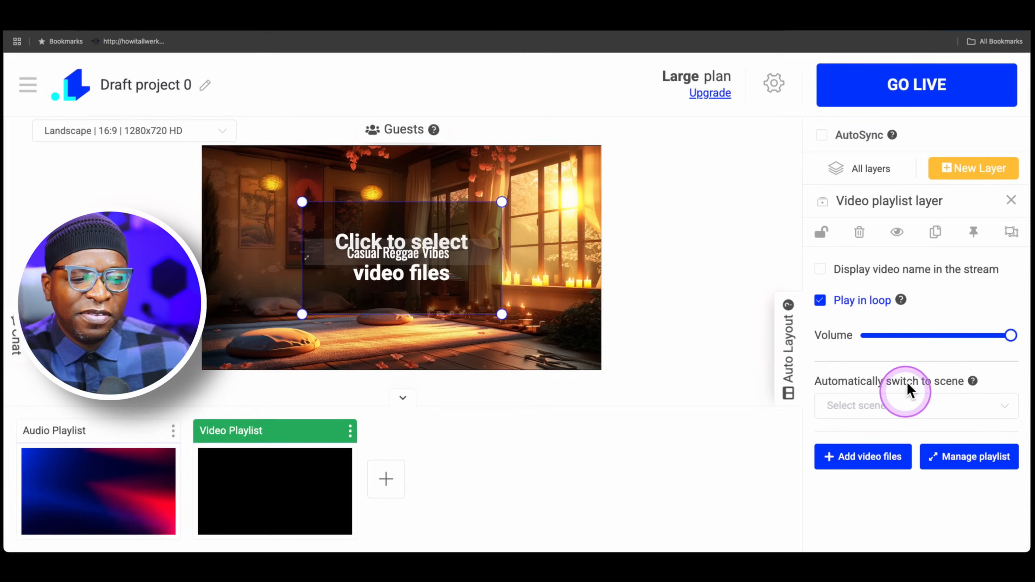
Step: Check which scenes the new video playlist layer can automatically switch to, choose none, and return to all layers
left_click(910, 401)
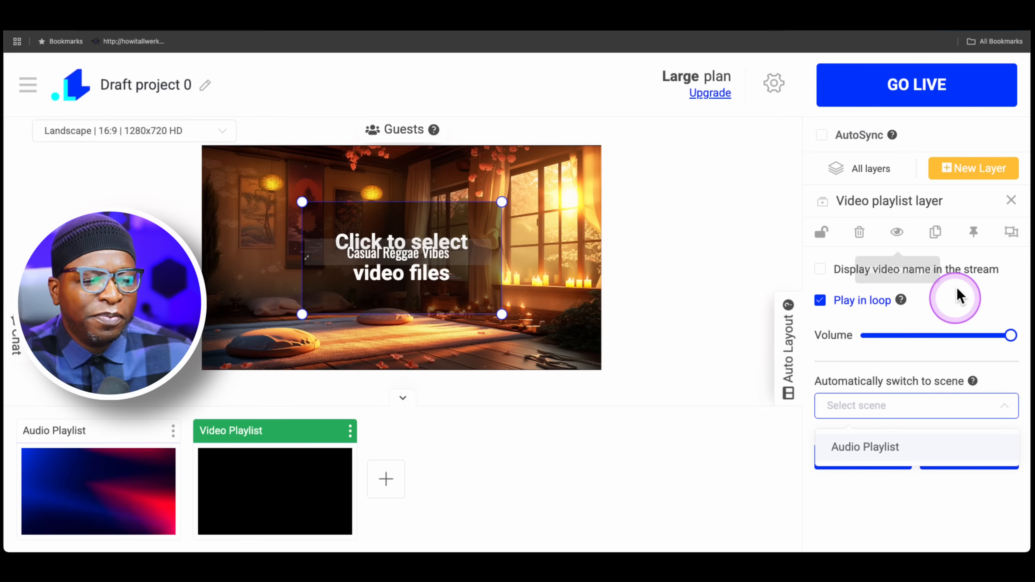
left_click(920, 308)
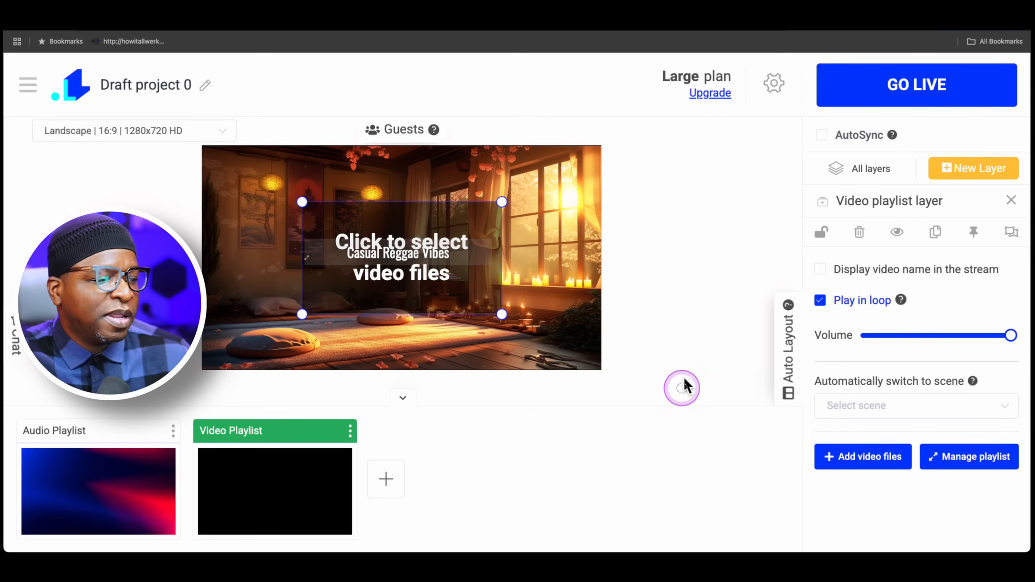
left_click(862, 166)
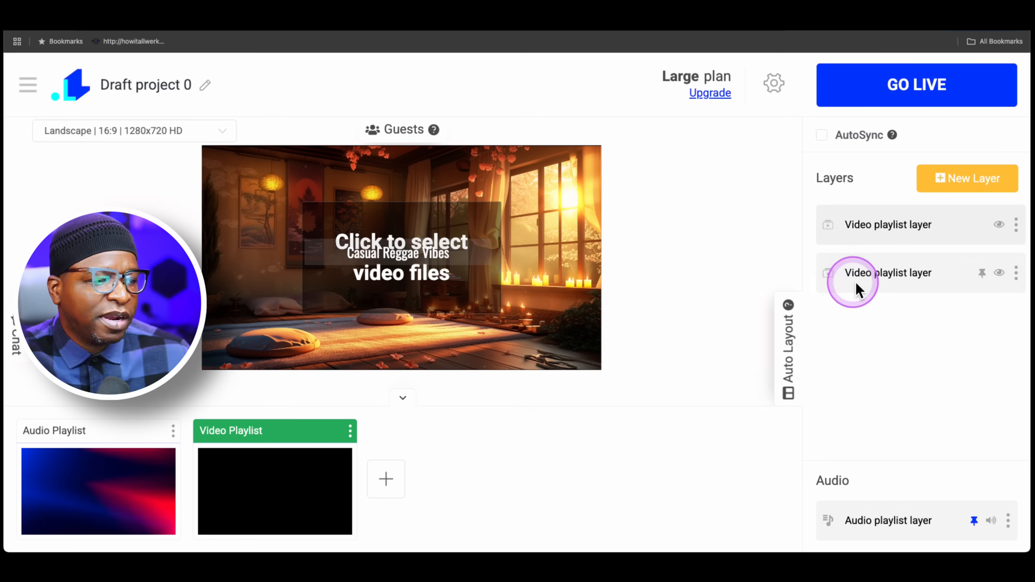
Step: Hide the empty upper video playlist layer and delete it from the Video Playlist scene
left_click(1009, 219)
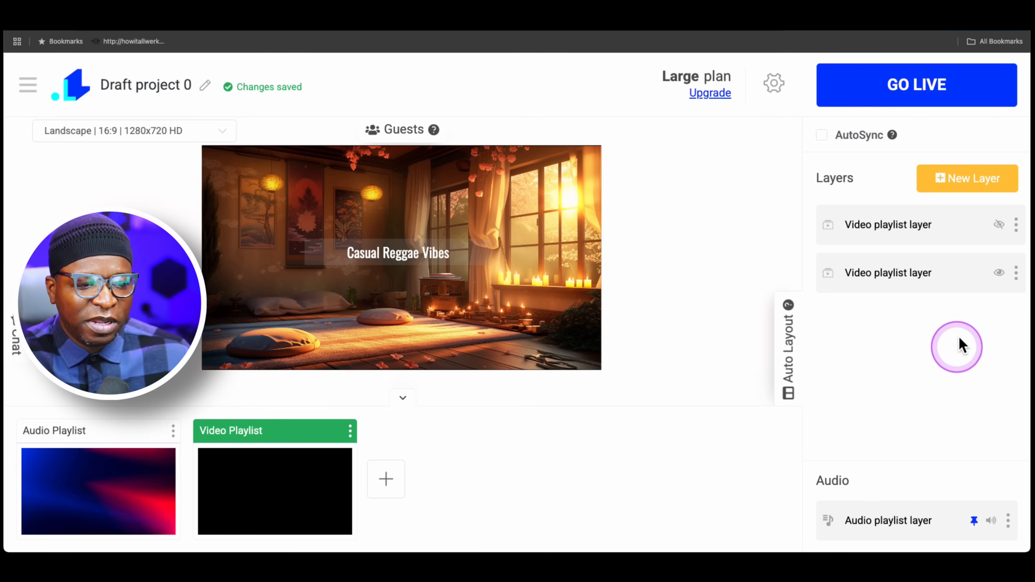
left_click(1017, 223)
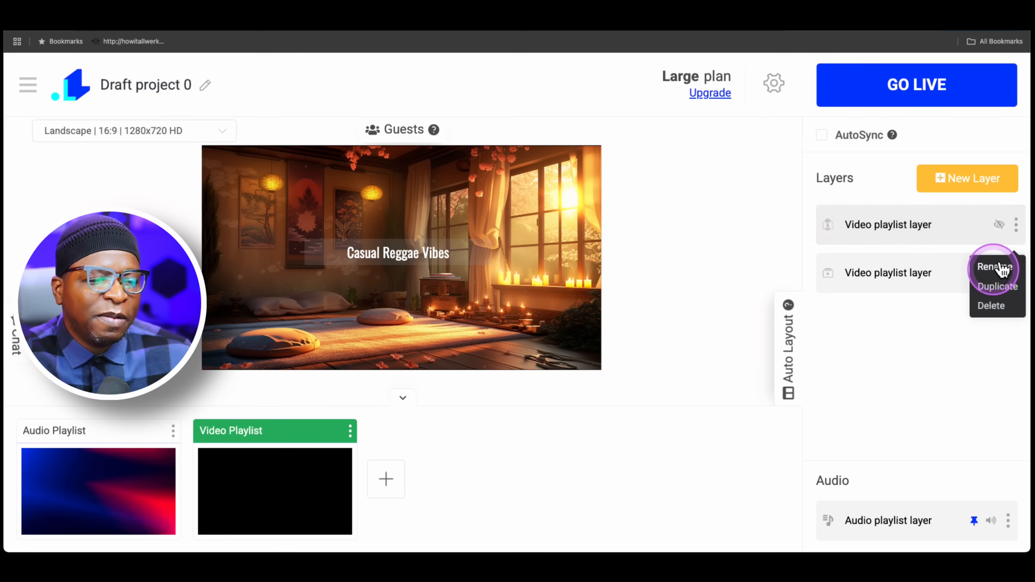
left_click(999, 305)
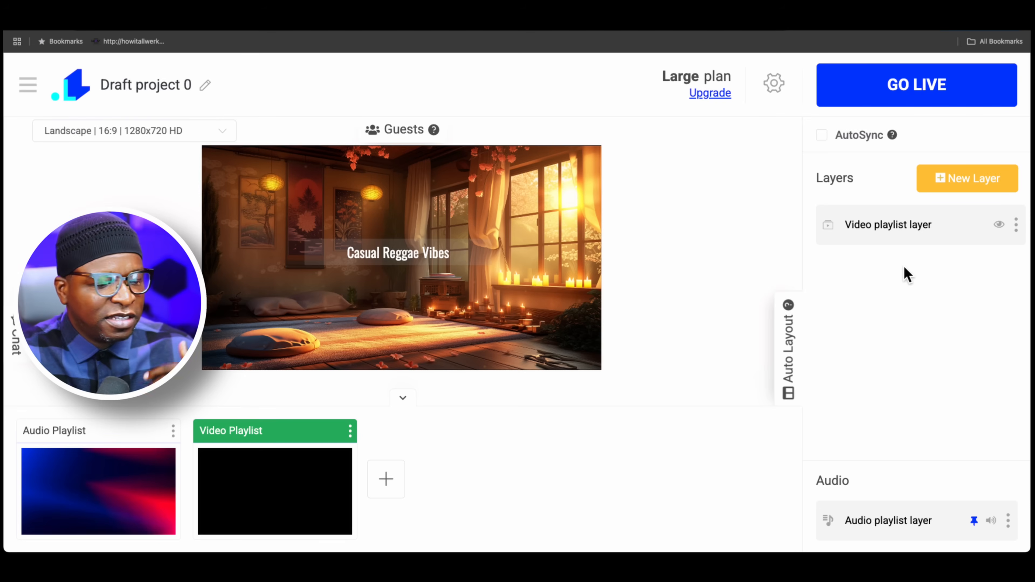
Step: Open the remaining video playlist layer's settings and play the Cozy_Room video
left_click(915, 224)
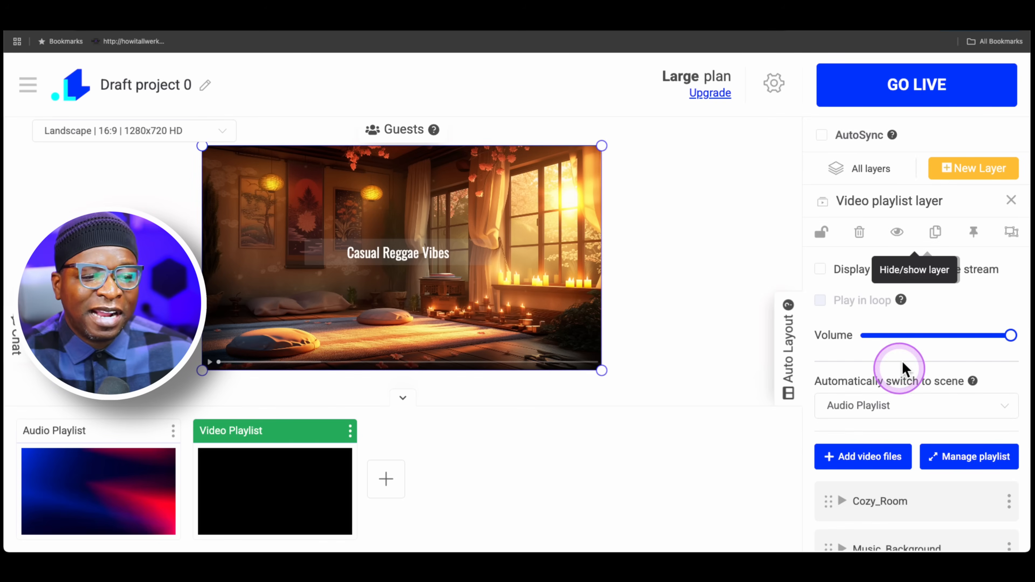
scroll(909, 371, "down", 3)
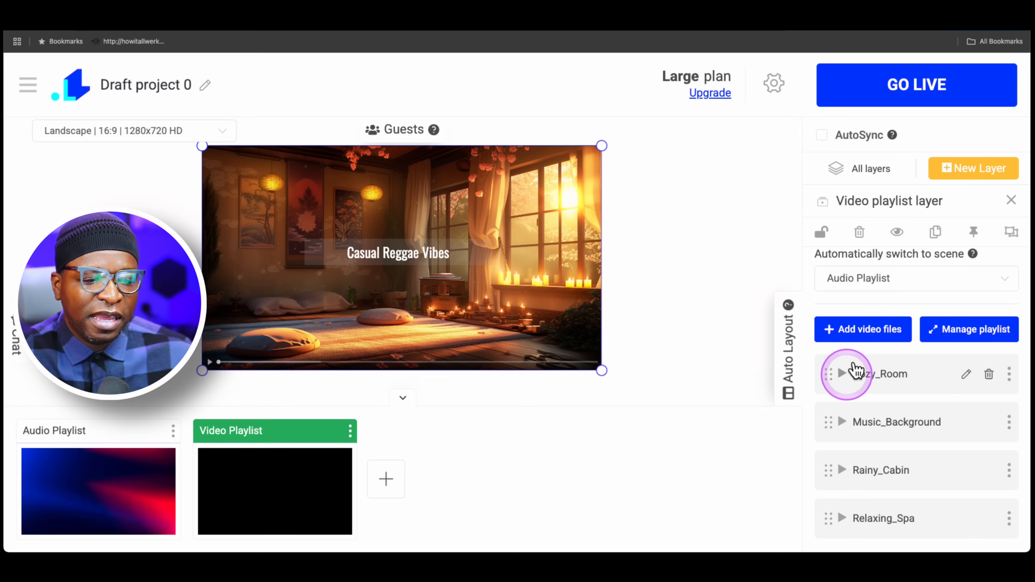
left_click(850, 372)
scroll(899, 416, "down", 1)
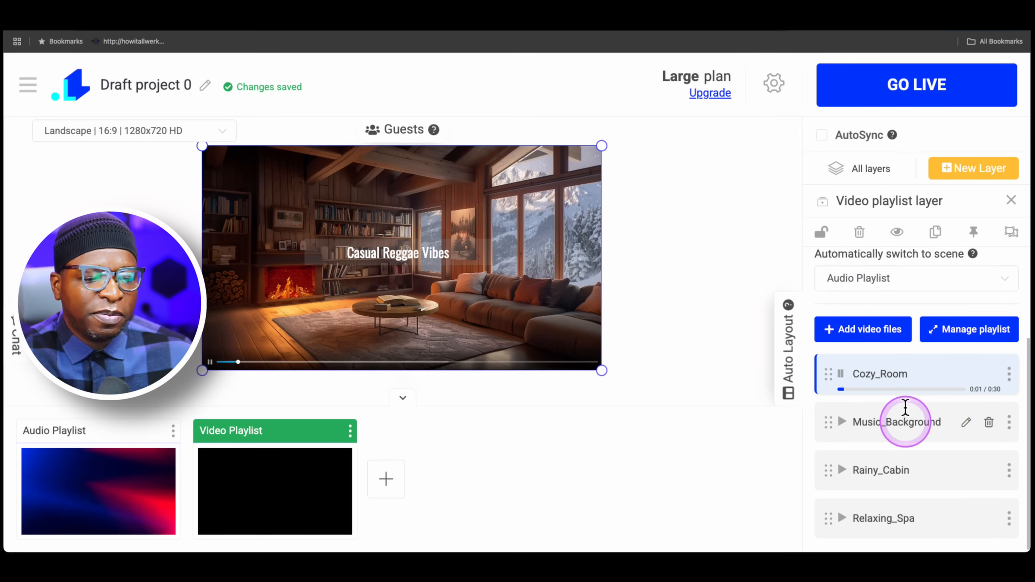
Step: Check the scenes available for automatic switching, keep Audio Playlist selected, and return to all layers
left_click(899, 278)
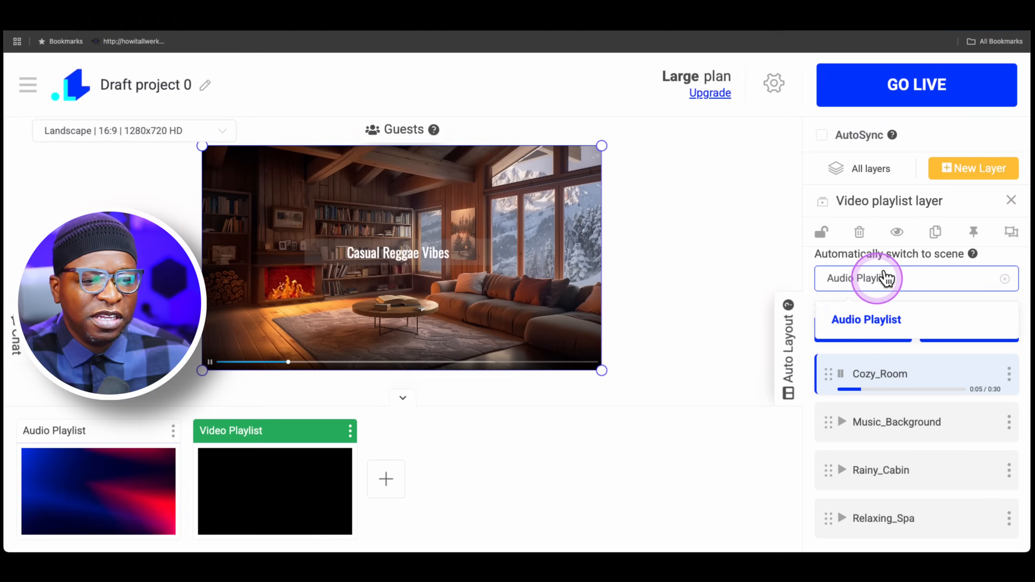
left_click(884, 318)
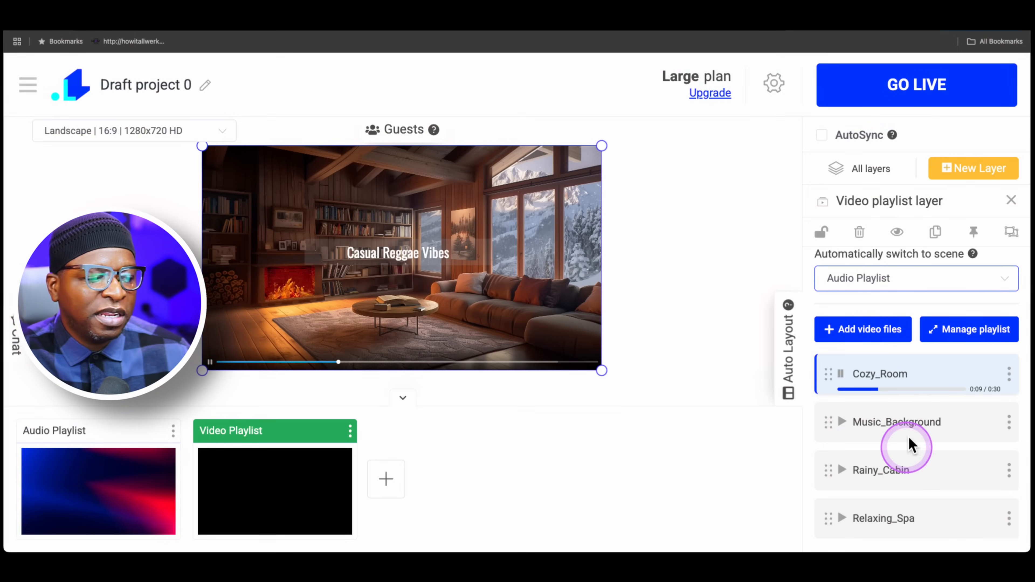
left_click(872, 169)
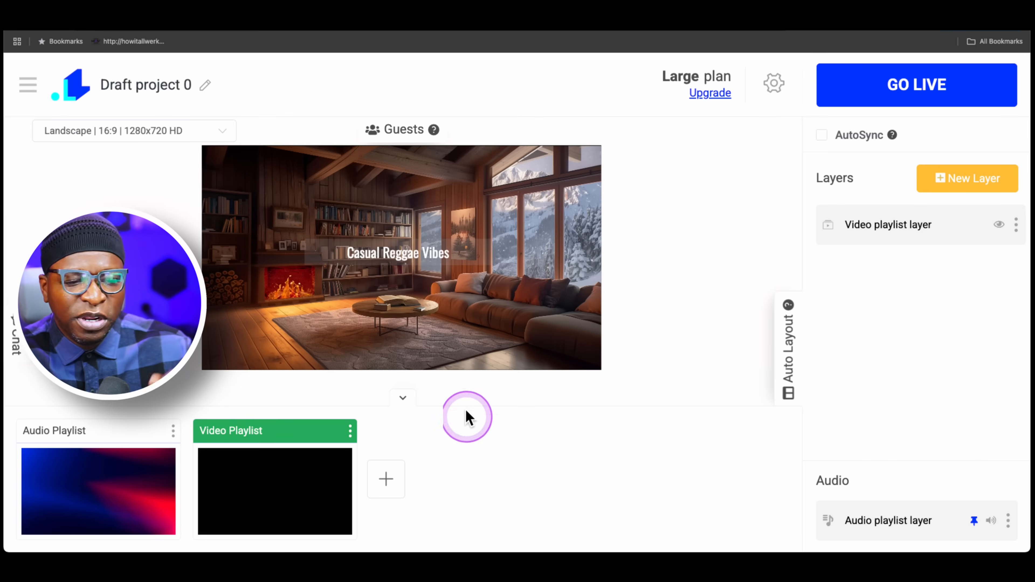
Step: Add a third scene to the project and look through the available layer types without adding one
left_click(389, 482)
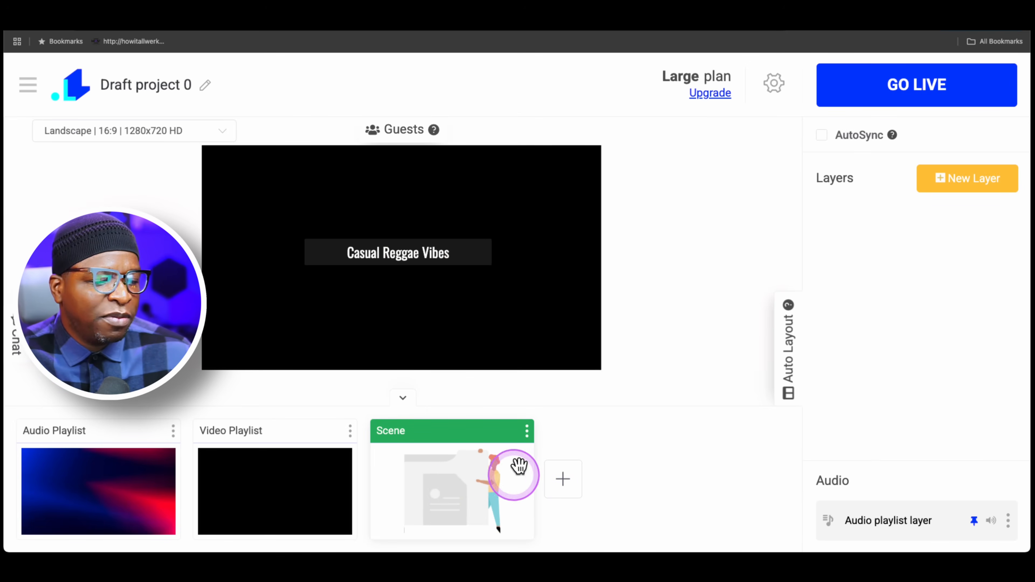
left_click(968, 168)
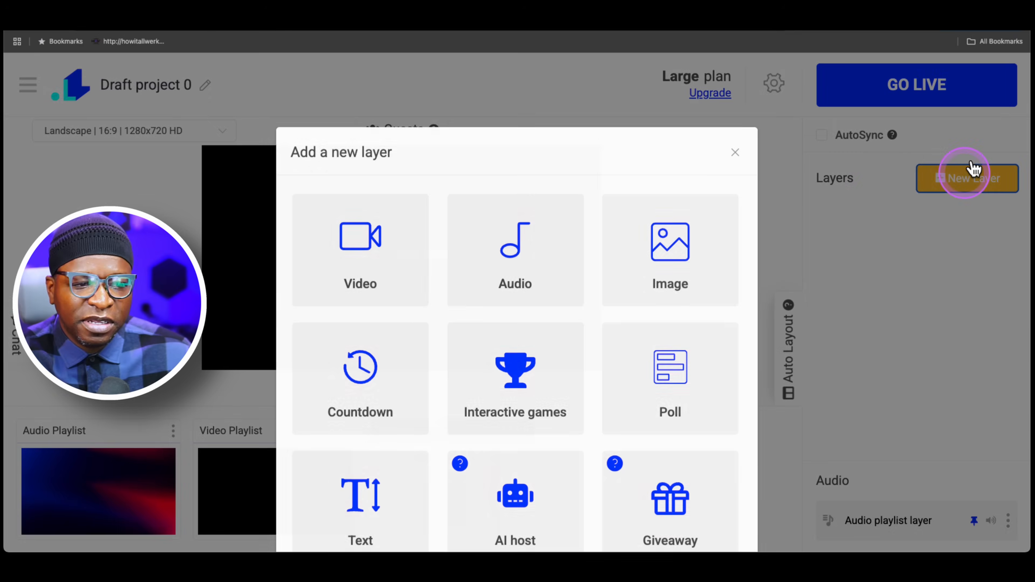
scroll(527, 309, "down", 2)
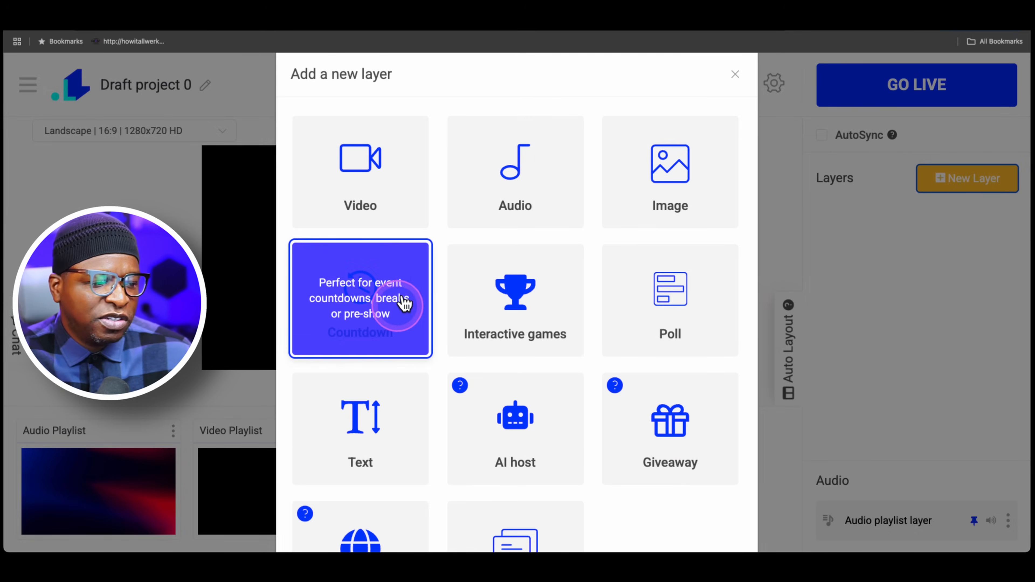
scroll(539, 293, "down", 2)
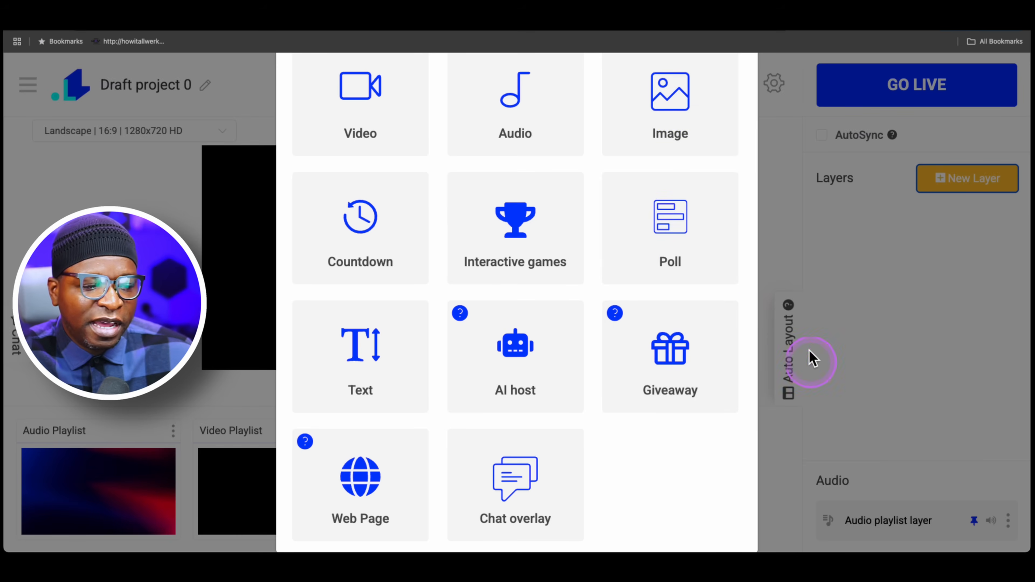
left_click(868, 392)
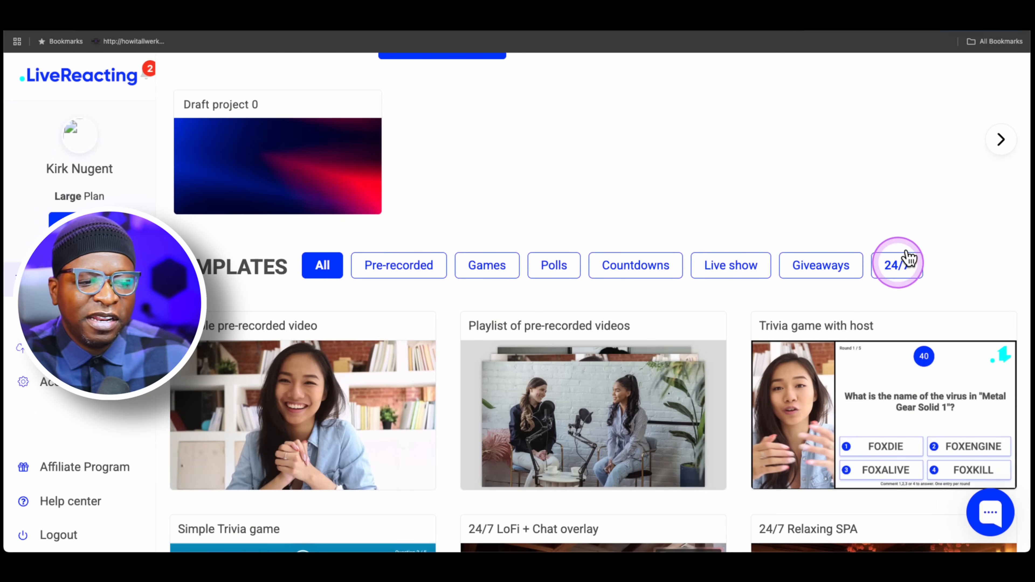
Step: Create a project from the 24/7 LoFi + Chat overlay template and show its Main scene in the scene list
left_click(910, 258)
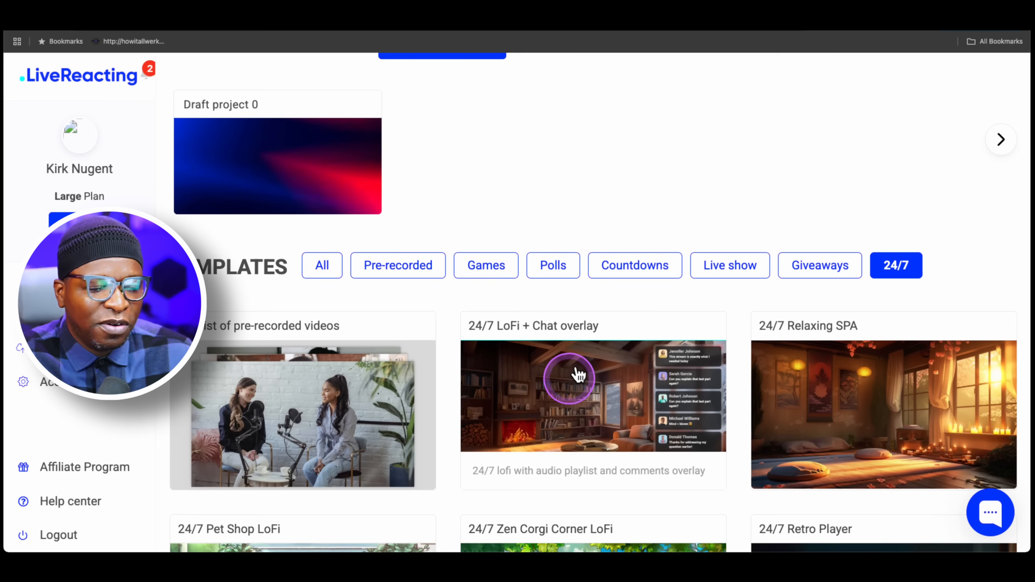
left_click(590, 379)
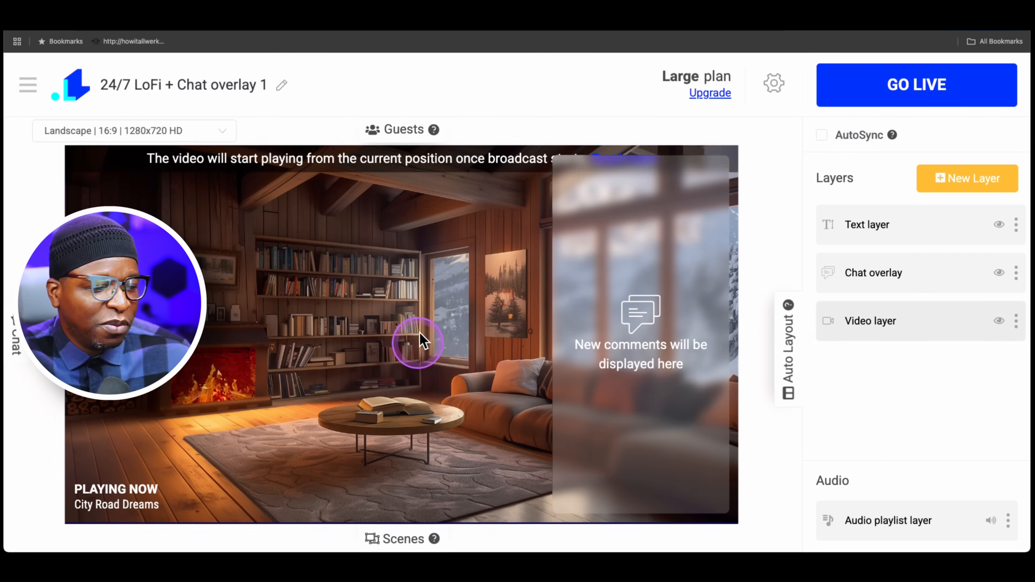
left_click(404, 538)
left_click(142, 482)
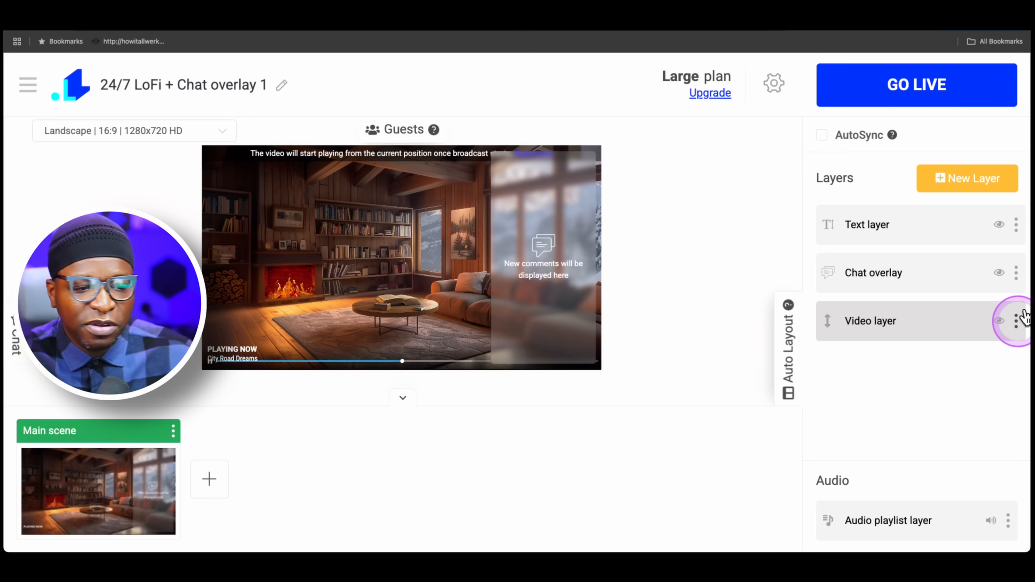
Step: Replace the Main scene's Video layer with a new video playlist layer
left_click(1017, 321)
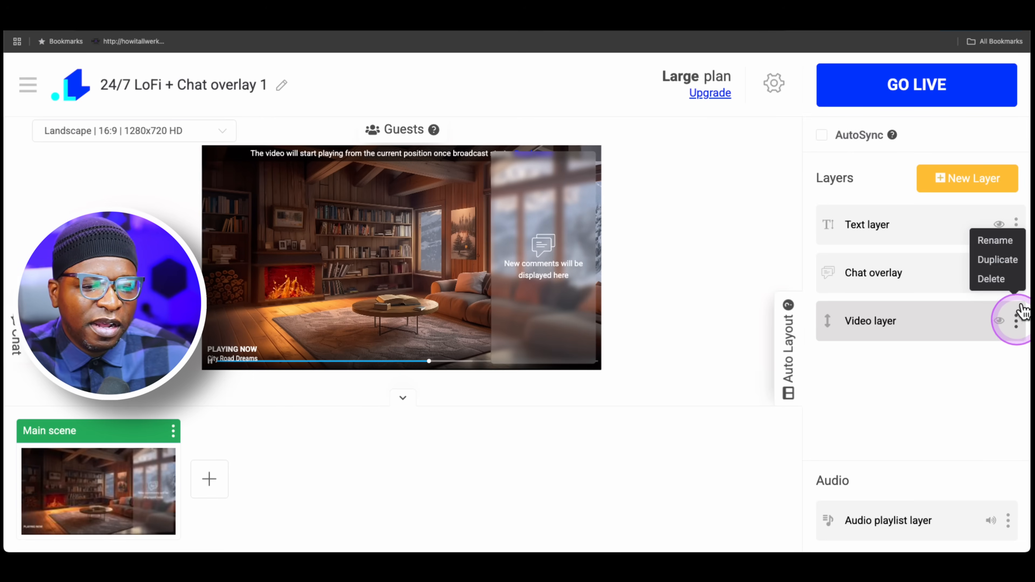
left_click(1001, 278)
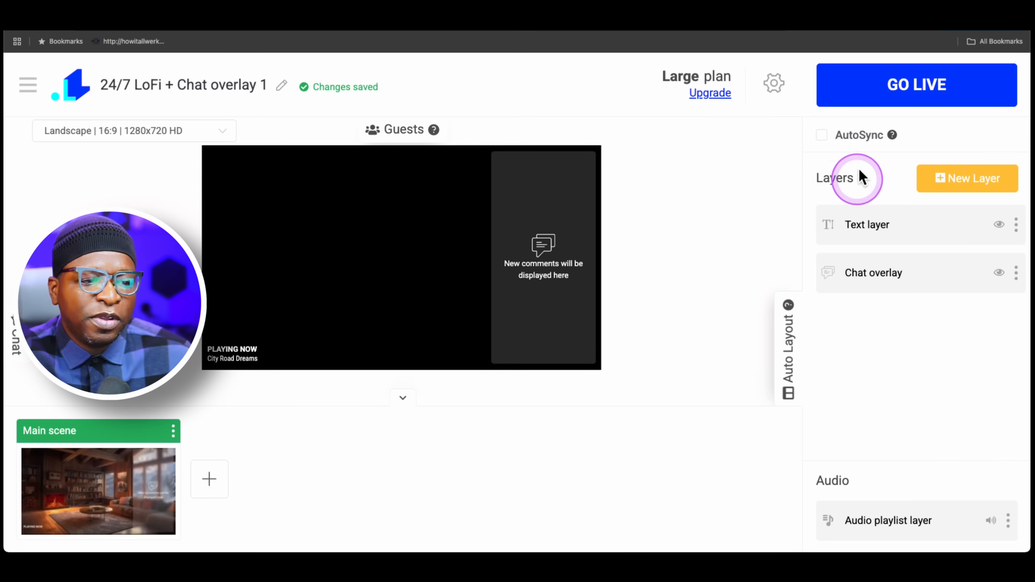
left_click(961, 173)
left_click(408, 249)
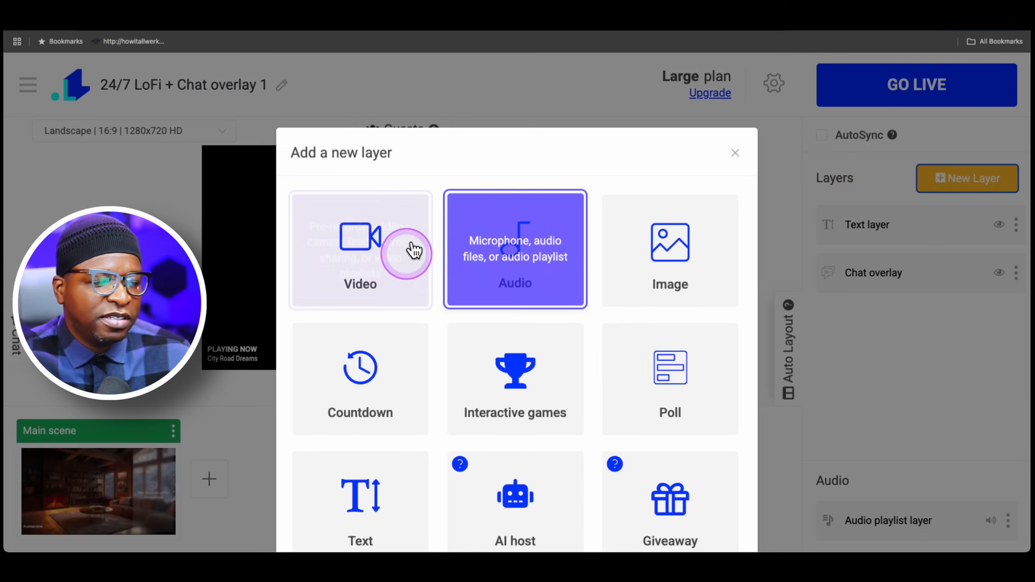
left_click(455, 294)
left_click(611, 301)
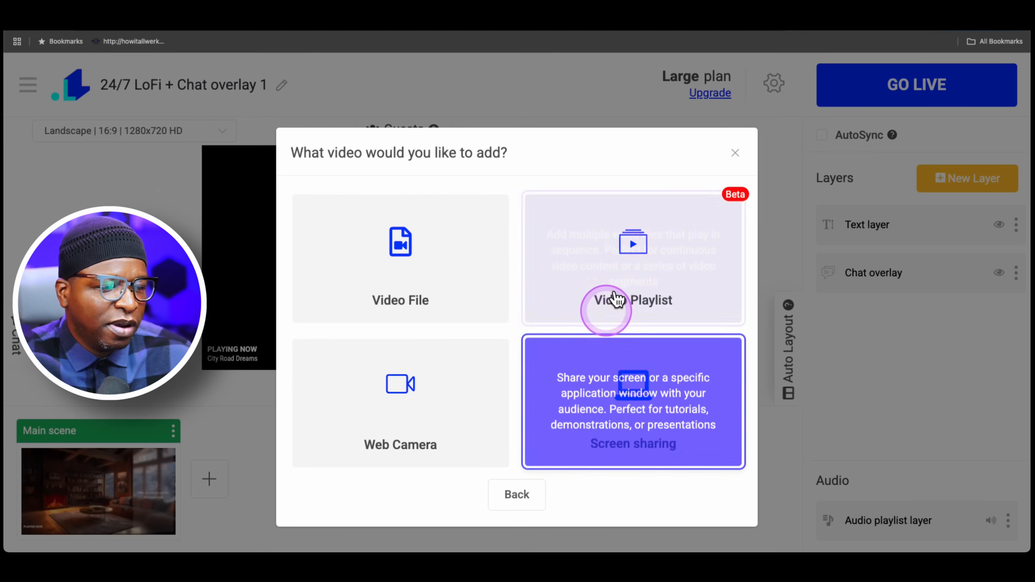
Step: Add Cozy_Room.mp4, Relaxing_Spa.mp4 and Rainy_Cabin.mp4 to the new video playlist
scroll(644, 335, "down", 3)
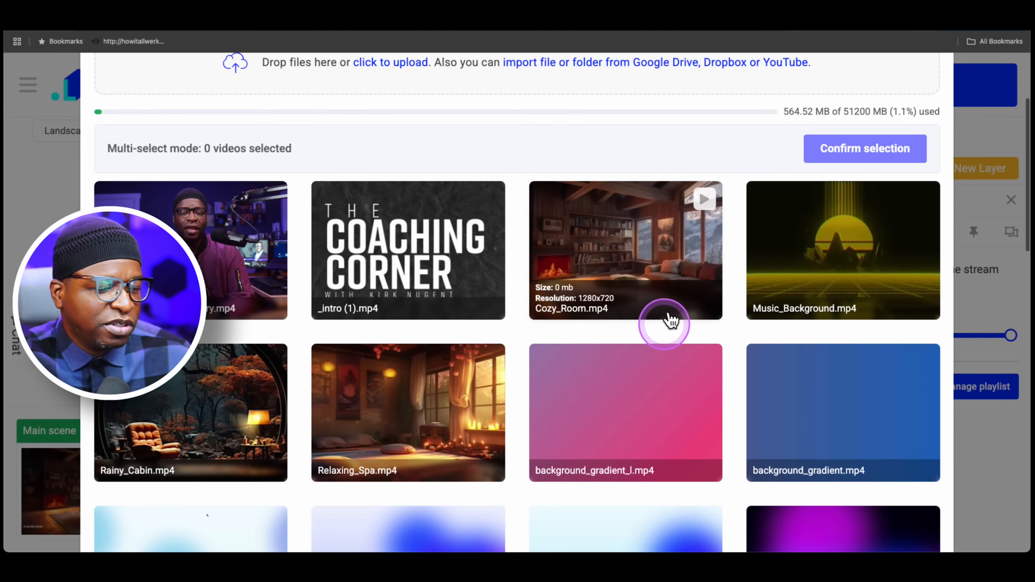
left_click(633, 245)
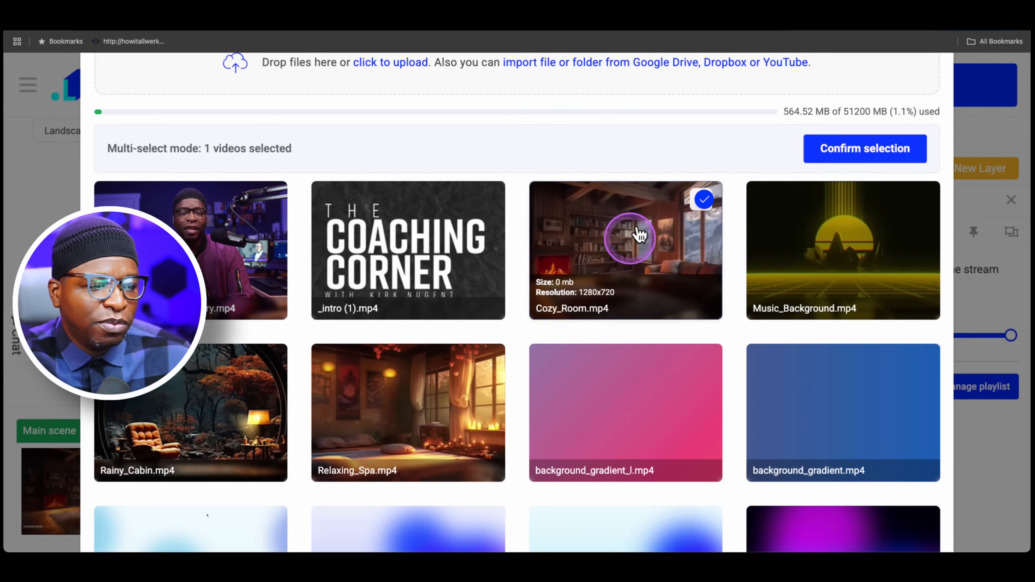
left_click(401, 395)
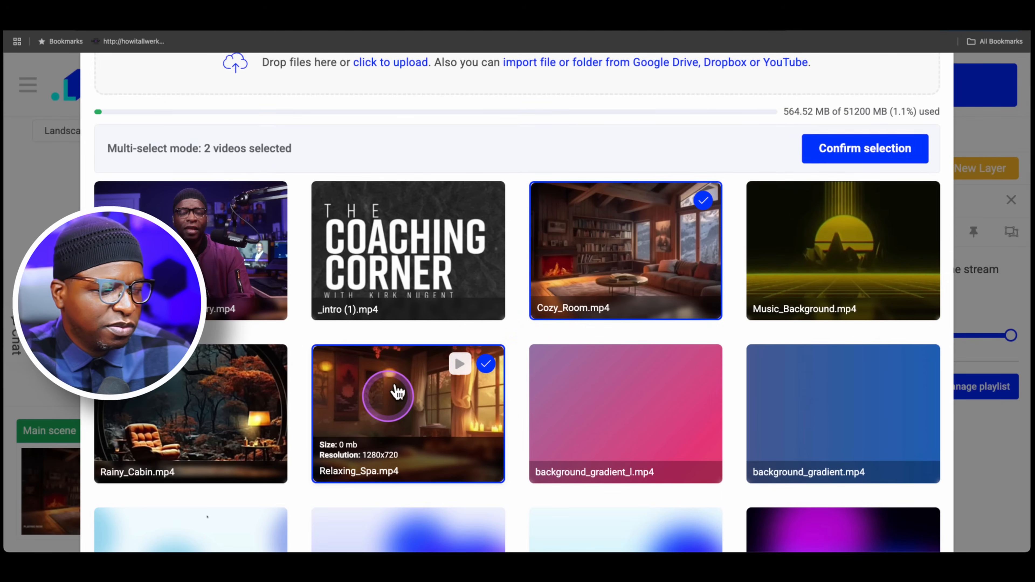
left_click(212, 398)
left_click(895, 143)
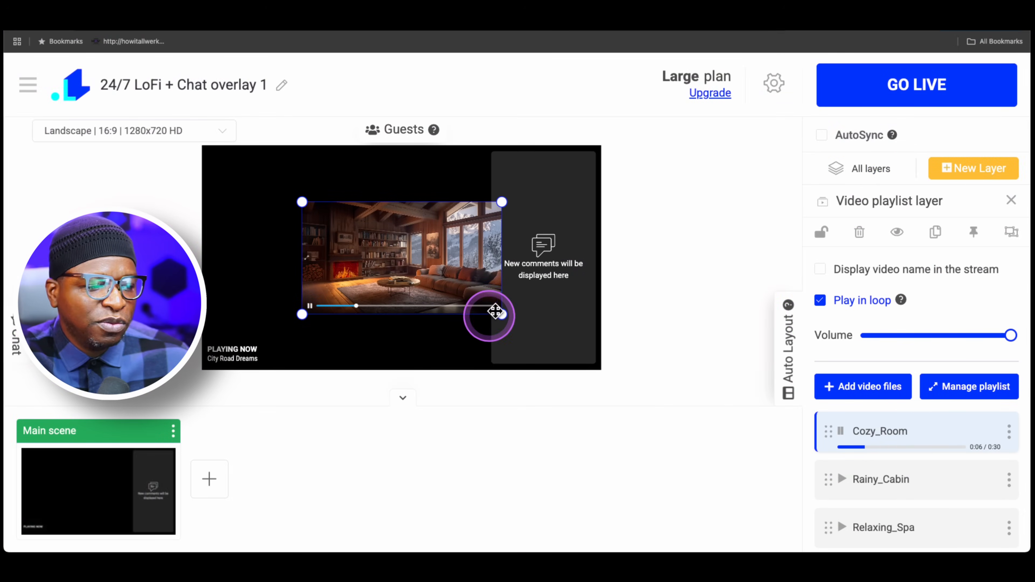
Step: Enlarge the video playlist layer until it fills the whole canvas
left_click_drag(504, 311, 620, 368)
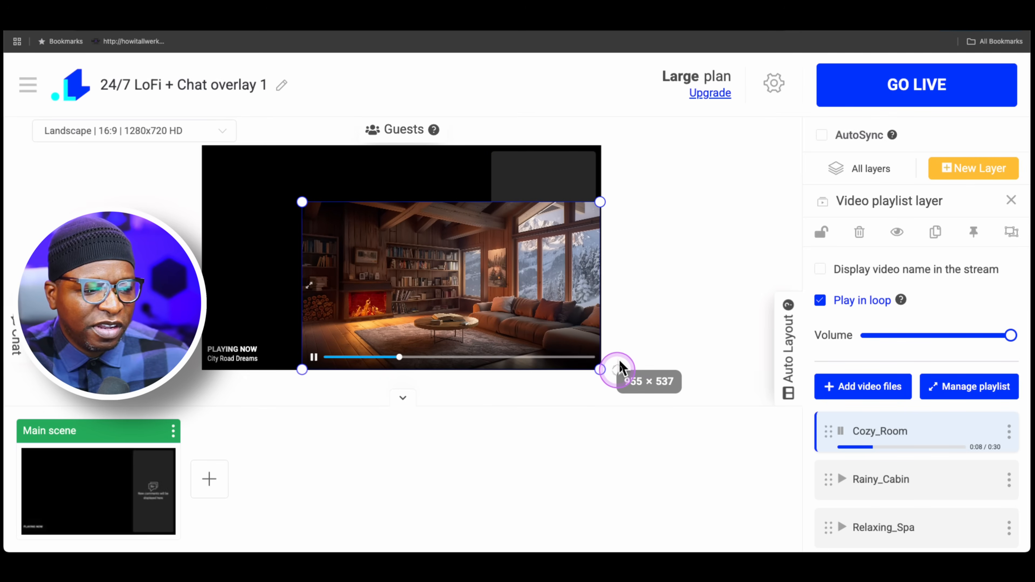
left_click_drag(302, 202, 203, 136)
left_click_drag(601, 134, 603, 144)
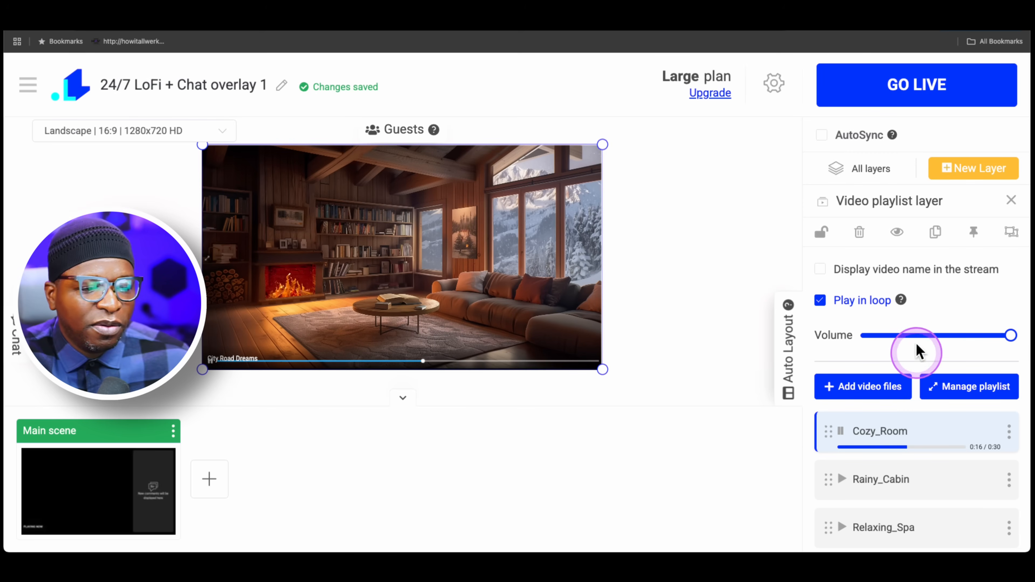
Step: Move the video playlist layer beneath the Chat overlay and review its settings and videos, ending back at all layers
left_click(880, 156)
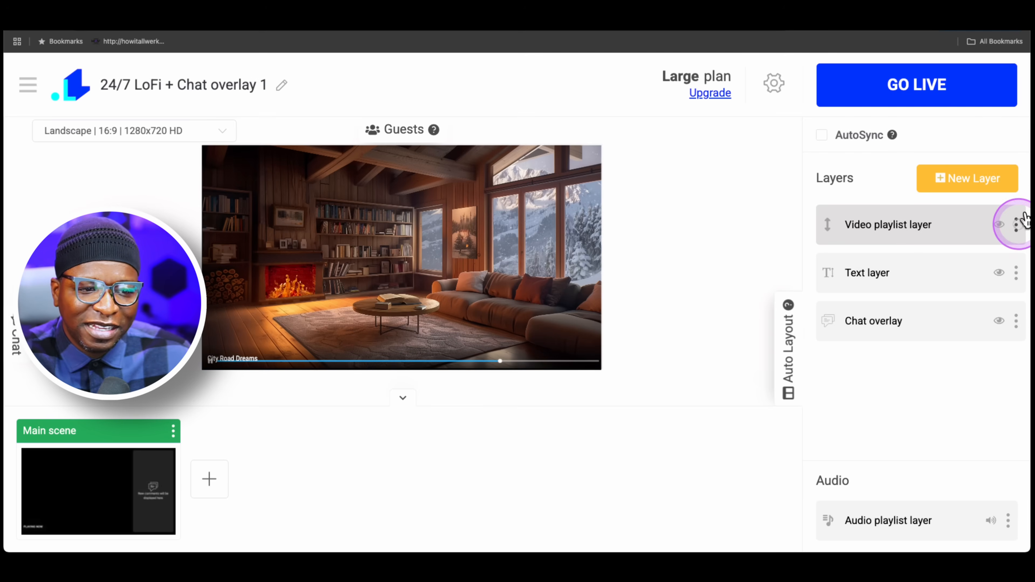
left_click_drag(1024, 222, 1020, 346)
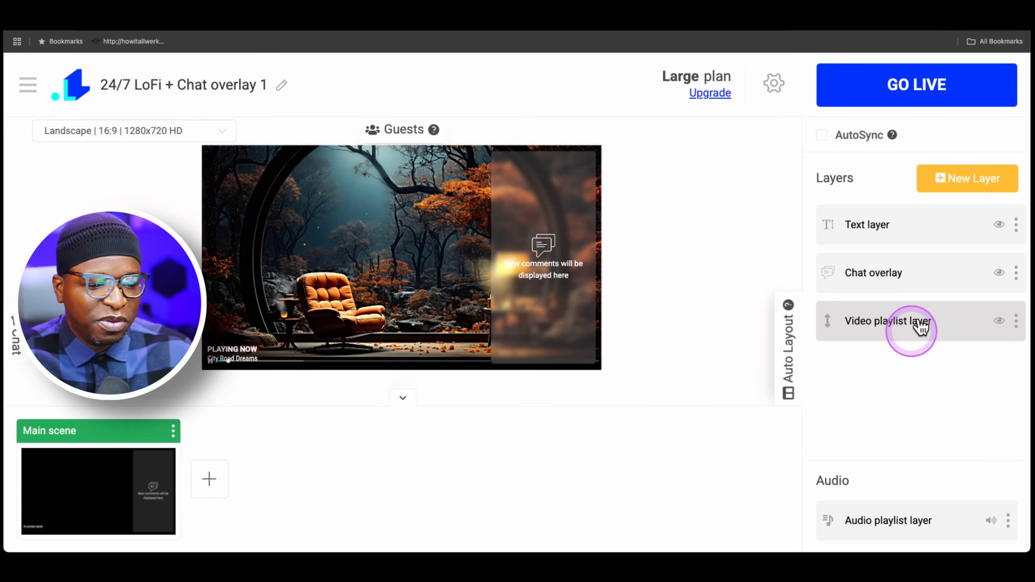
left_click(916, 316)
scroll(920, 432, "down", 1)
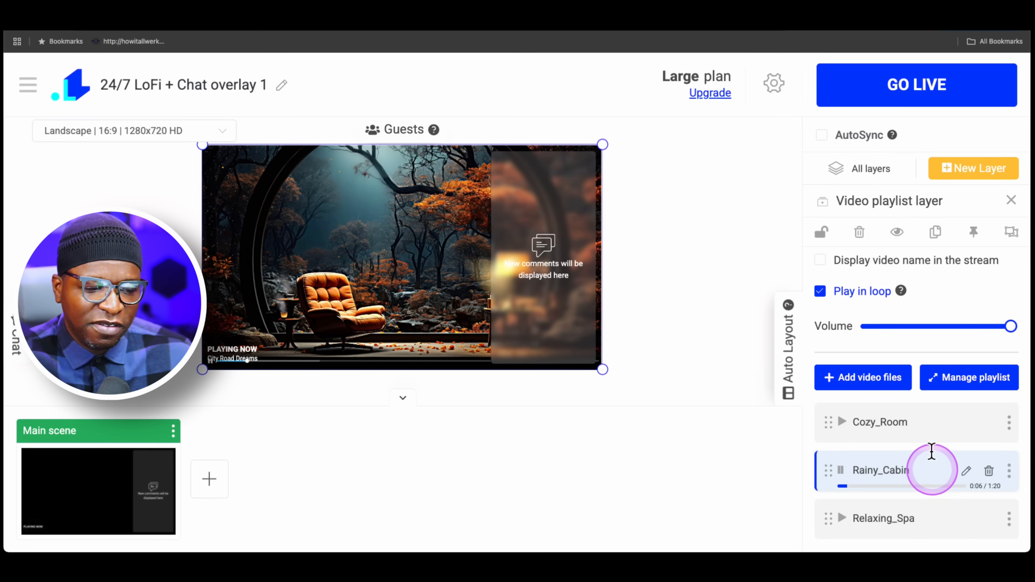
scroll(922, 329, "up", 1)
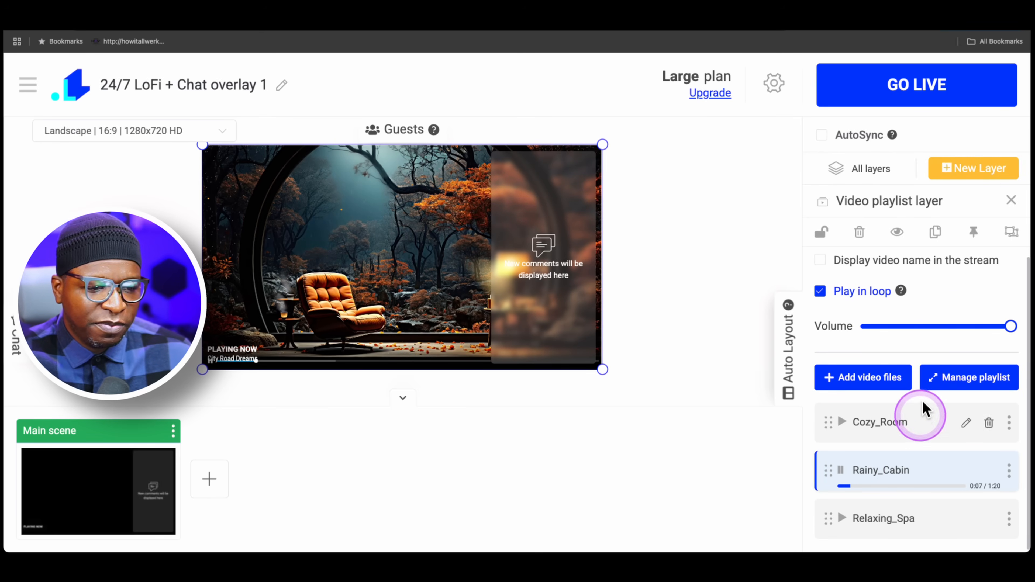
left_click(866, 168)
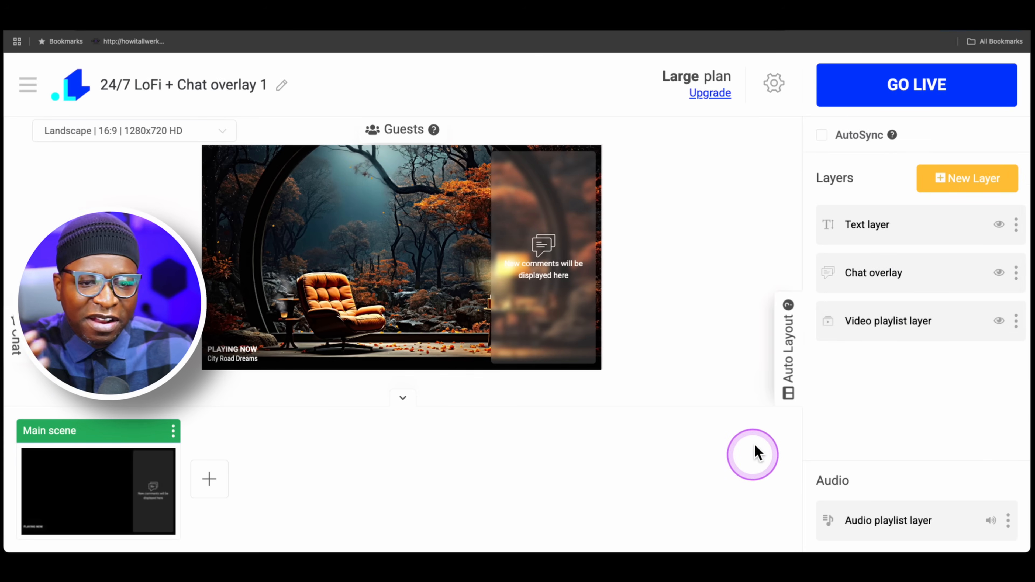
Step: Add a new scene and give it a Giveaway layer, after looking through the interactive game types
left_click(210, 478)
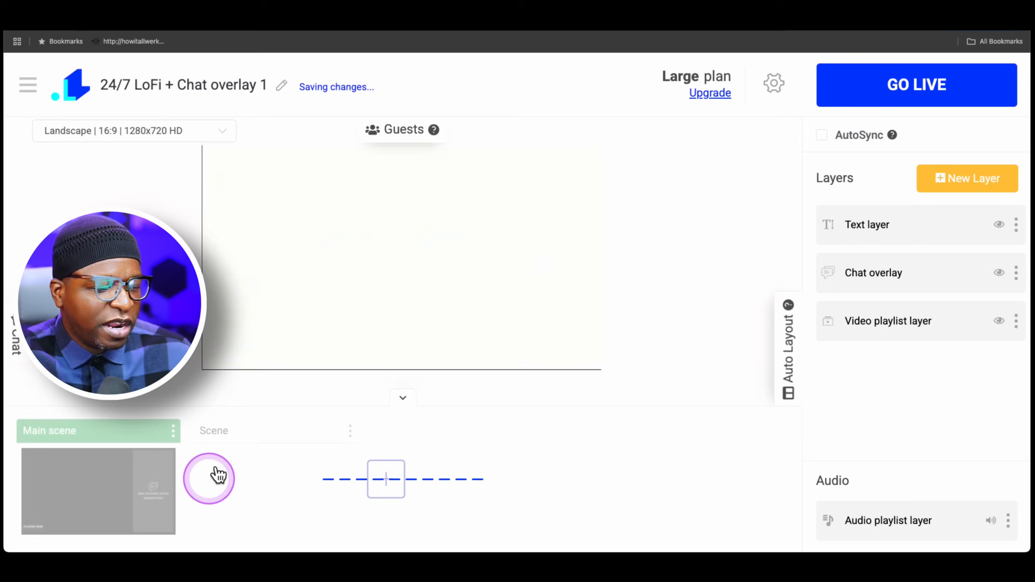
scroll(554, 298, "down", 3)
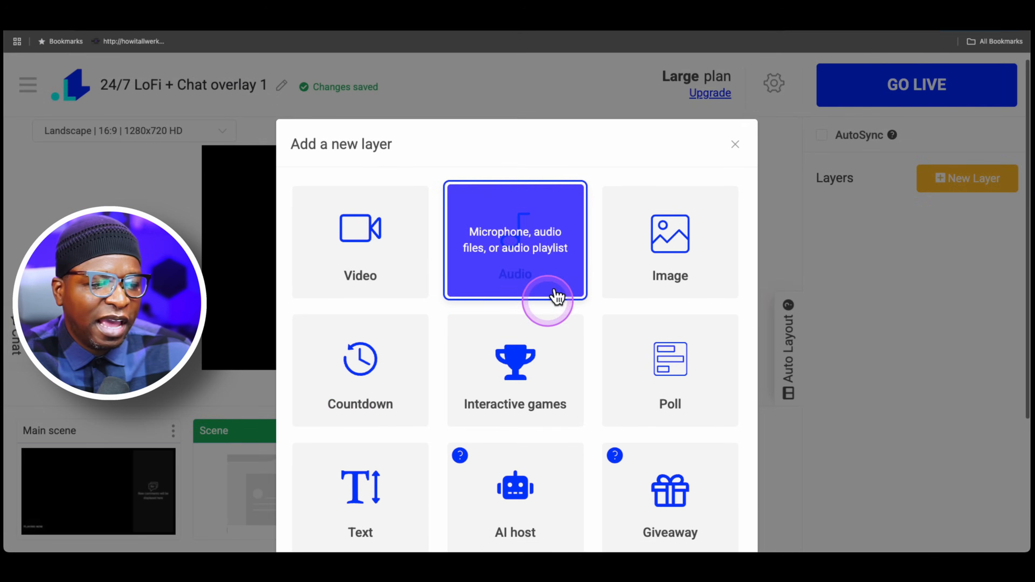
scroll(543, 282, "down", 1)
left_click(532, 255)
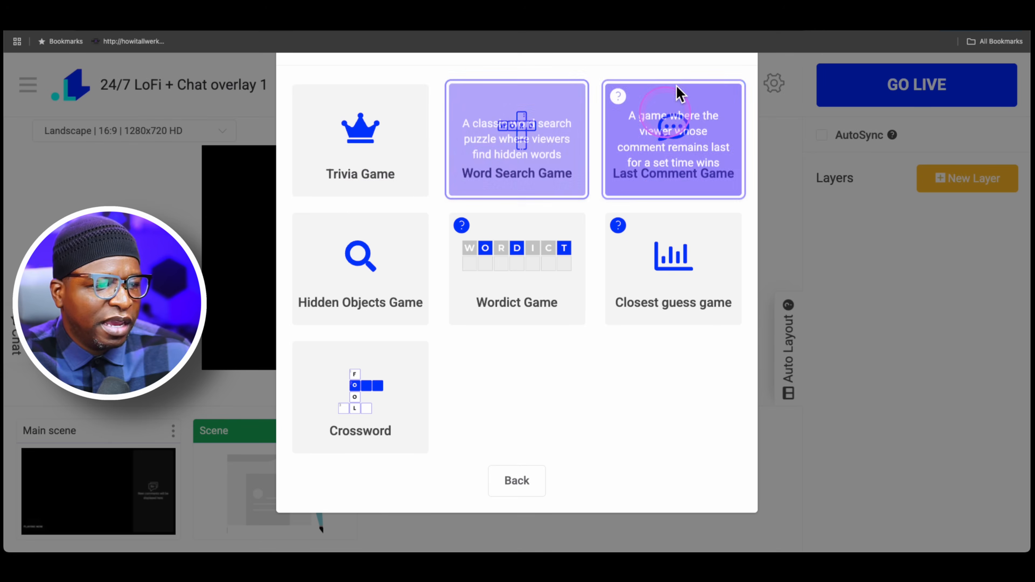
left_click(506, 477)
left_click(677, 409)
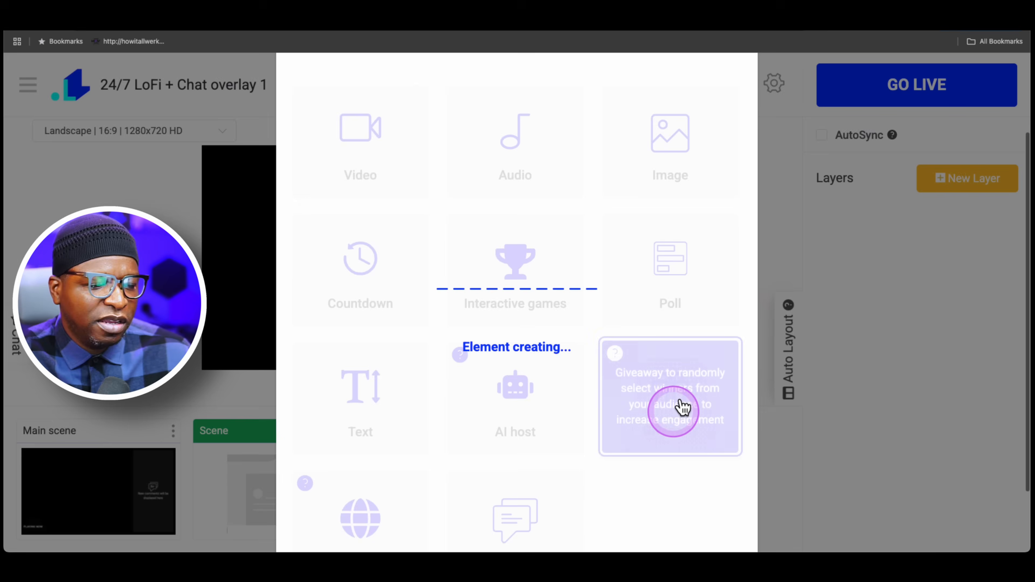
left_click(329, 294)
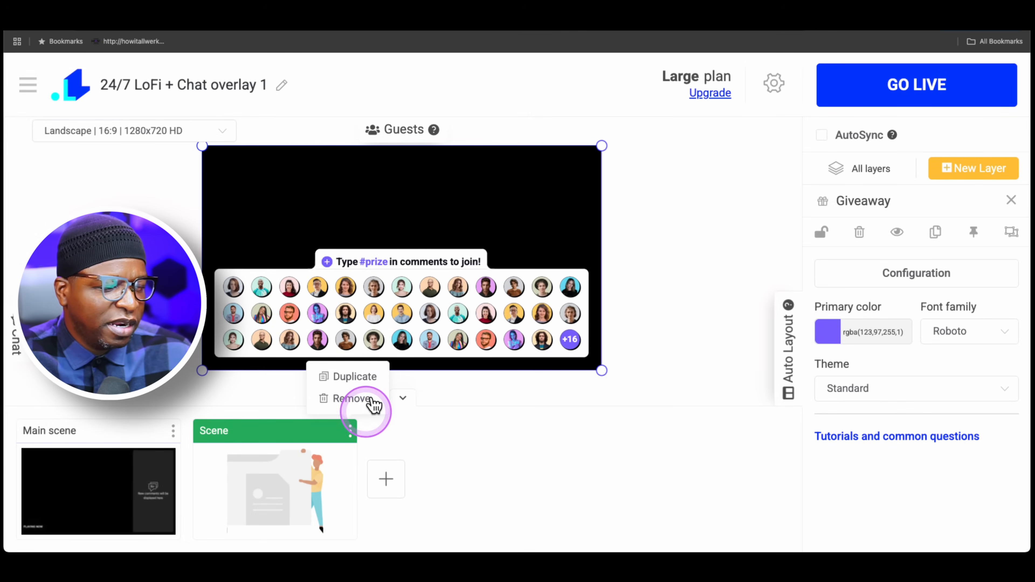
Step: Add another new scene containing a Trivia Game layer
left_click(390, 475)
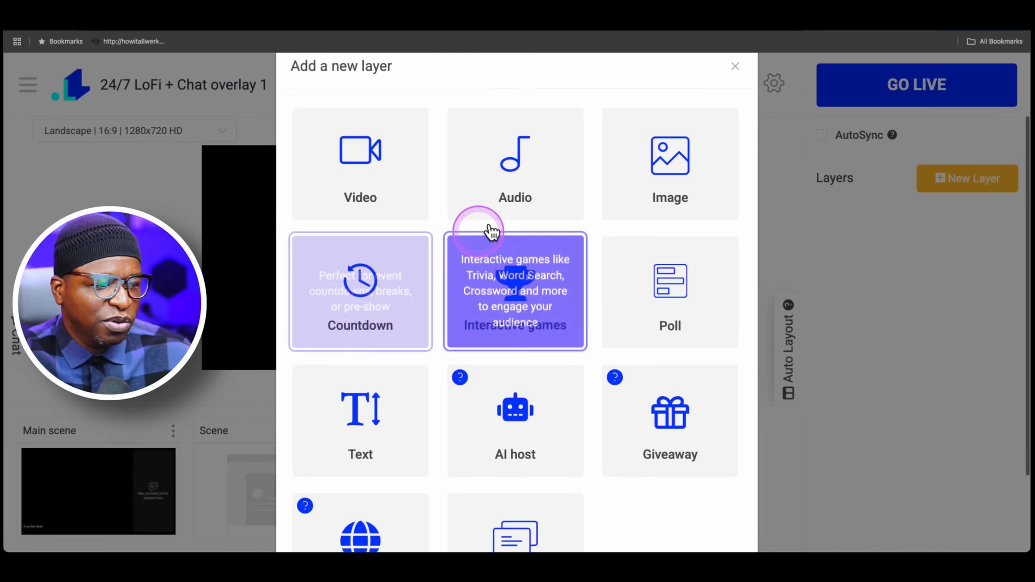
left_click(516, 302)
left_click(351, 155)
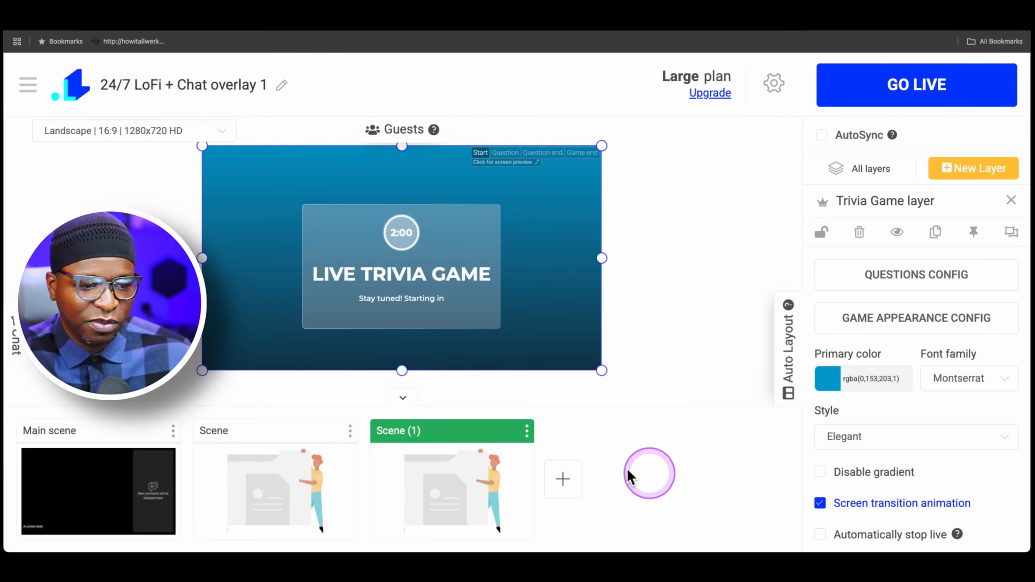
Step: Pin the Main scene's audio playlist layer and review its text and playback settings, ending back at all layers
left_click(151, 487)
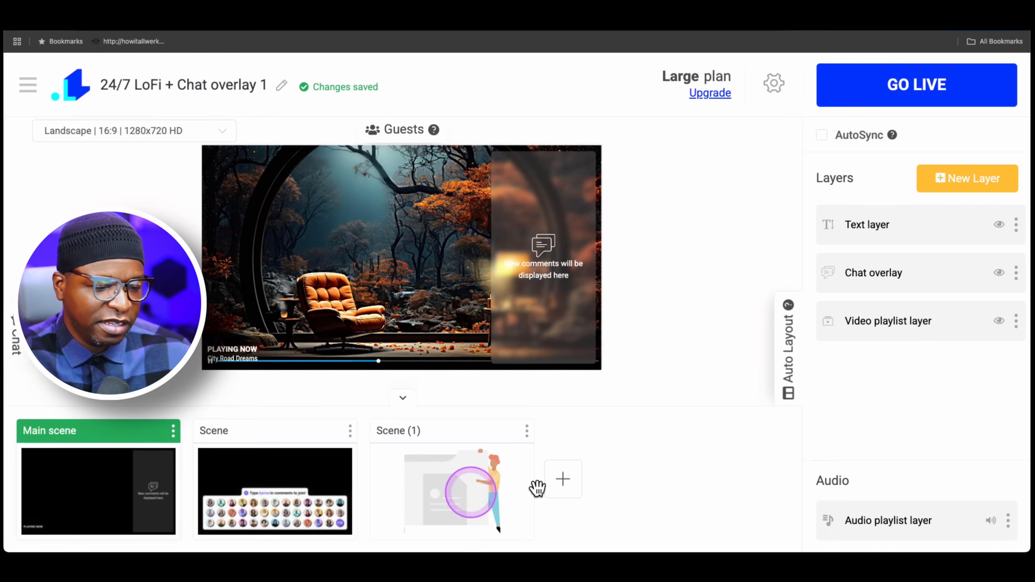
left_click(976, 518)
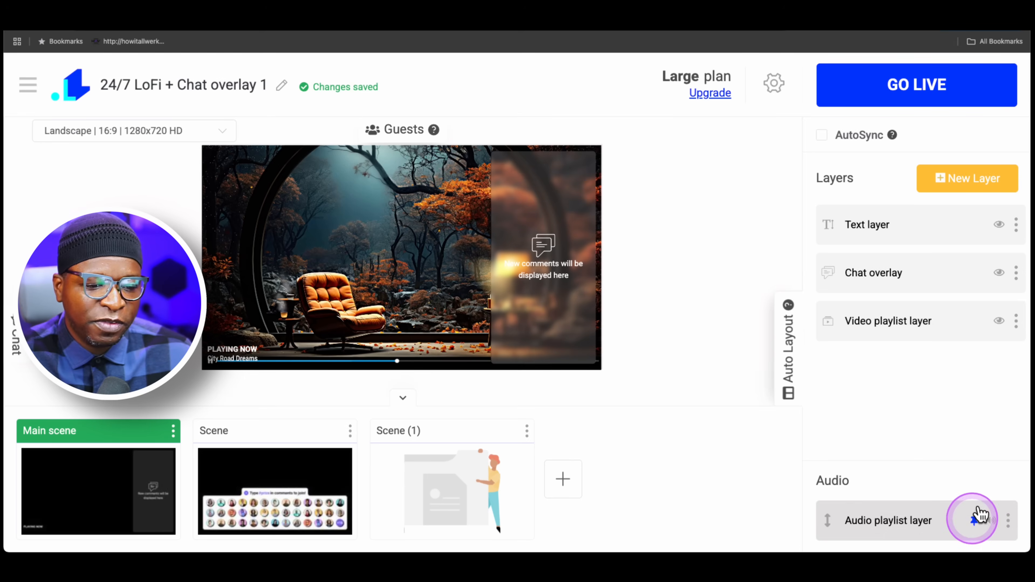
left_click(907, 519)
scroll(913, 428, "down", 4)
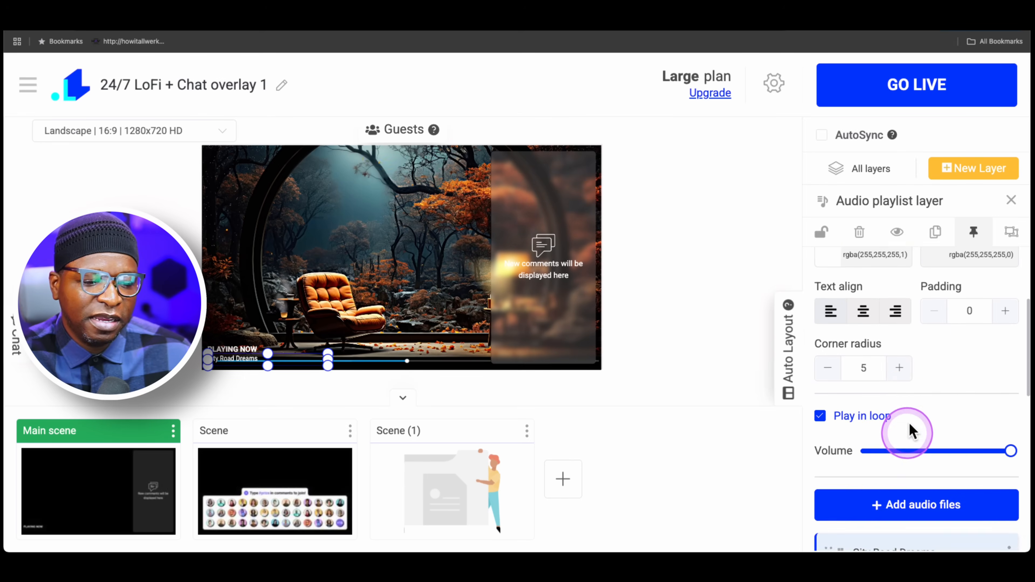
scroll(913, 432, "down", 3)
scroll(937, 417, "up", 7)
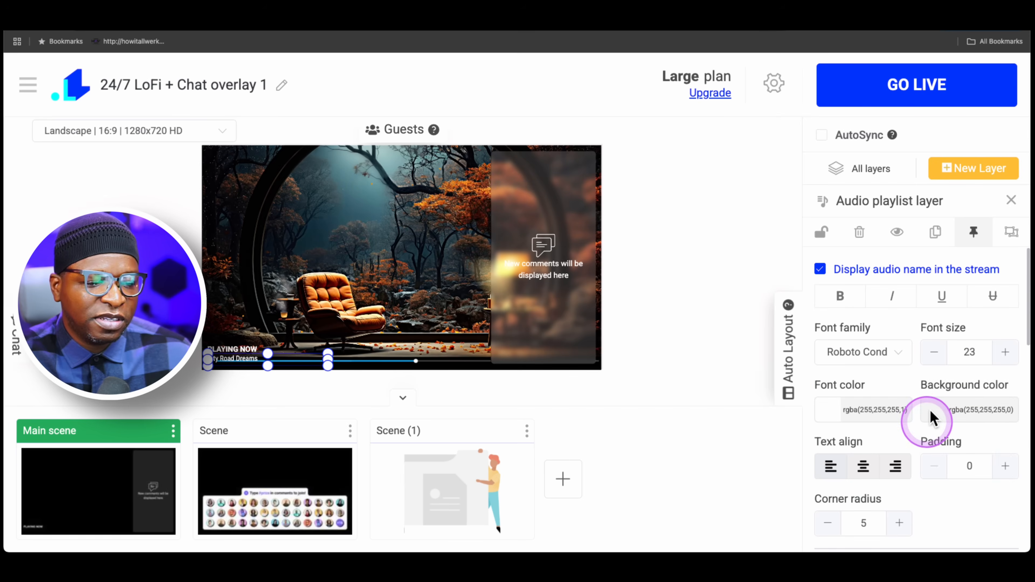
left_click(871, 168)
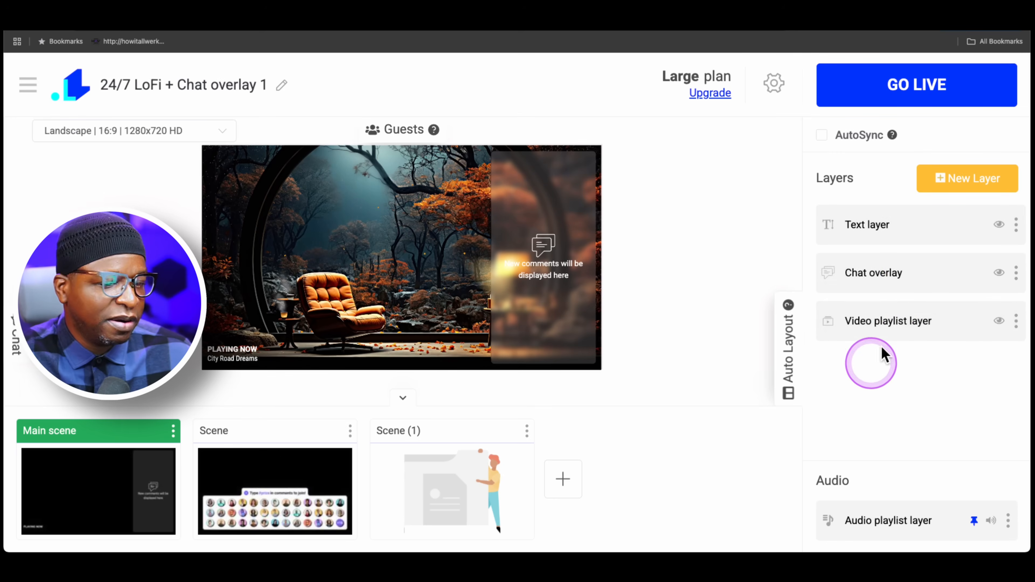
Step: Set the Main scene's video playlist layer to automatically switch to Scene (1), then return to all layers
left_click(883, 322)
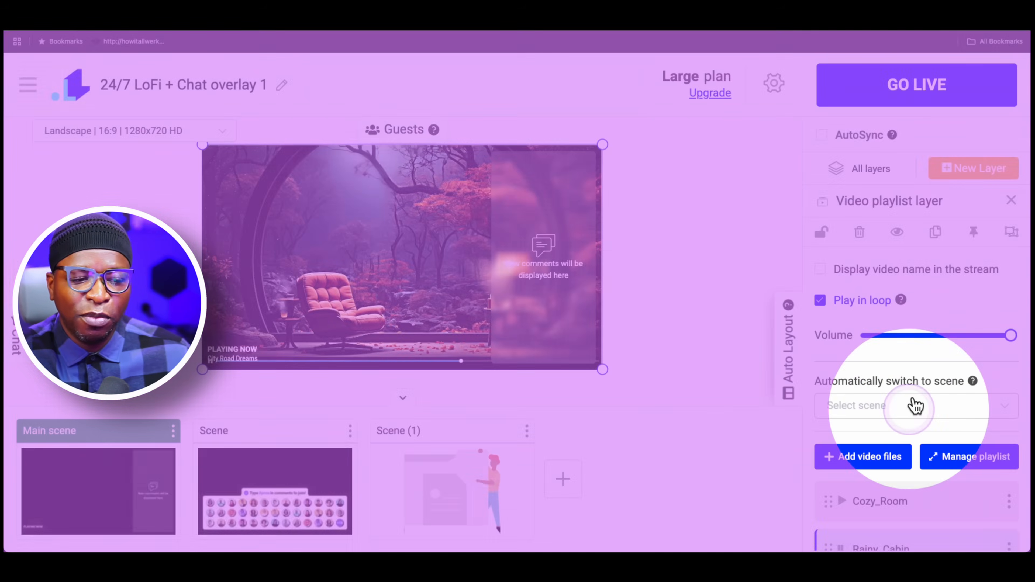
left_click(914, 405)
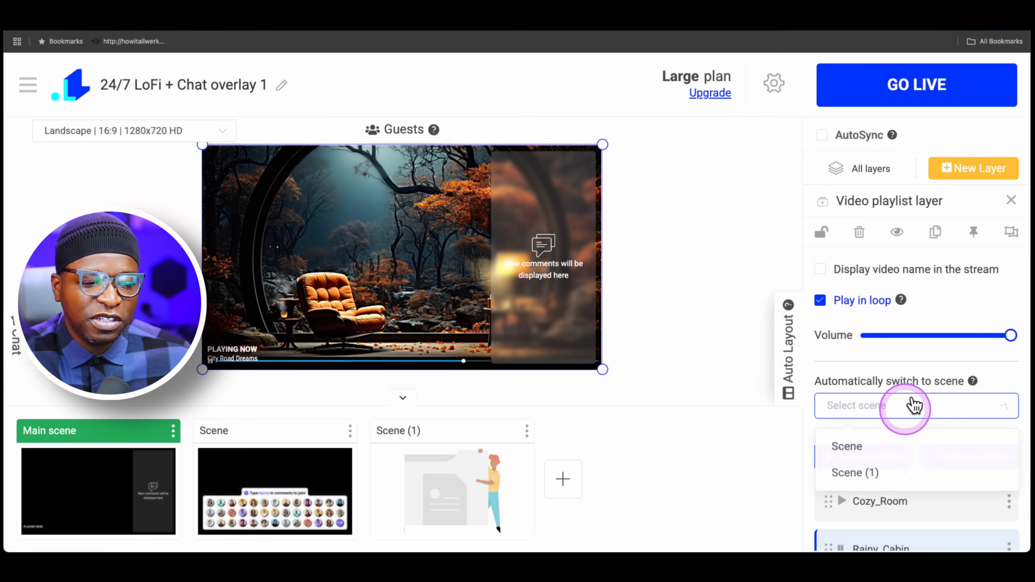
left_click(901, 470)
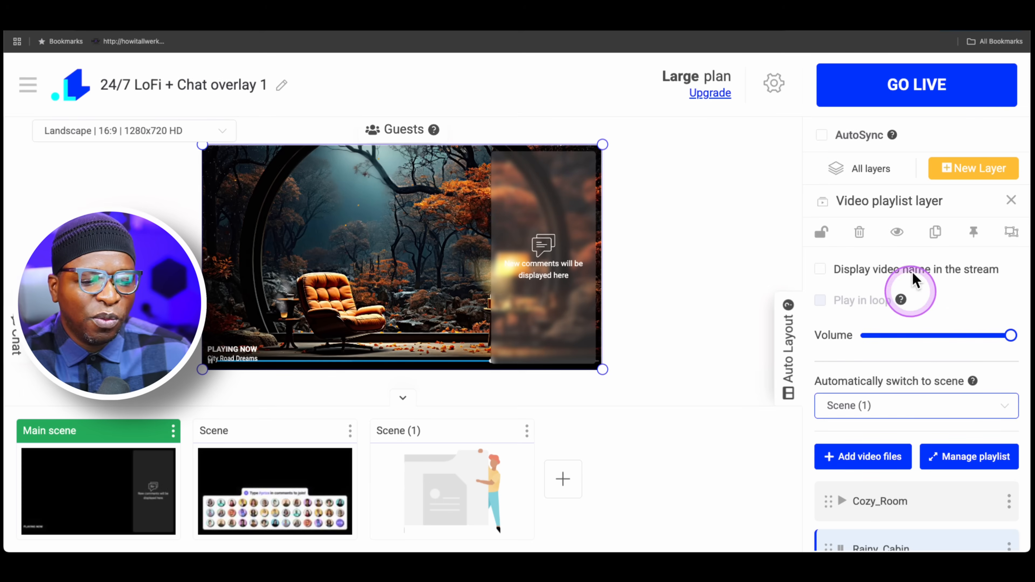
left_click(870, 167)
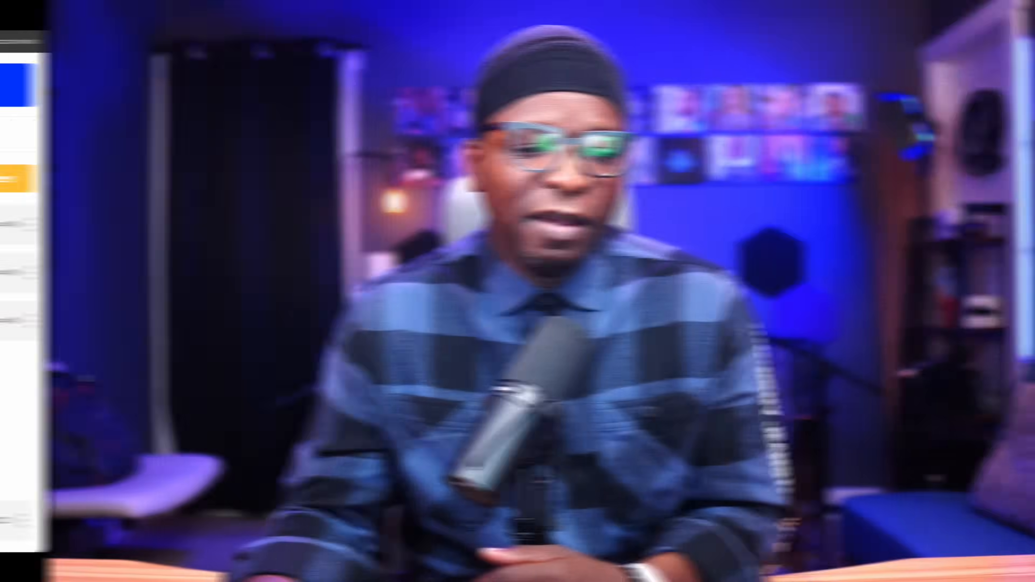
Step: Open Scene (1) and check the pinned audio playlist layer among its layers
left_click(454, 474)
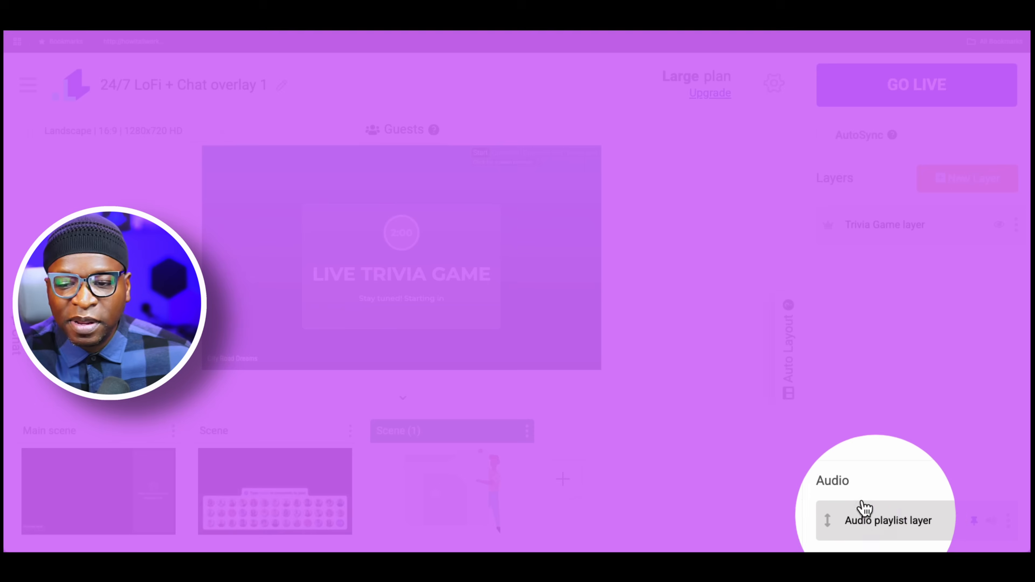
left_click(902, 515)
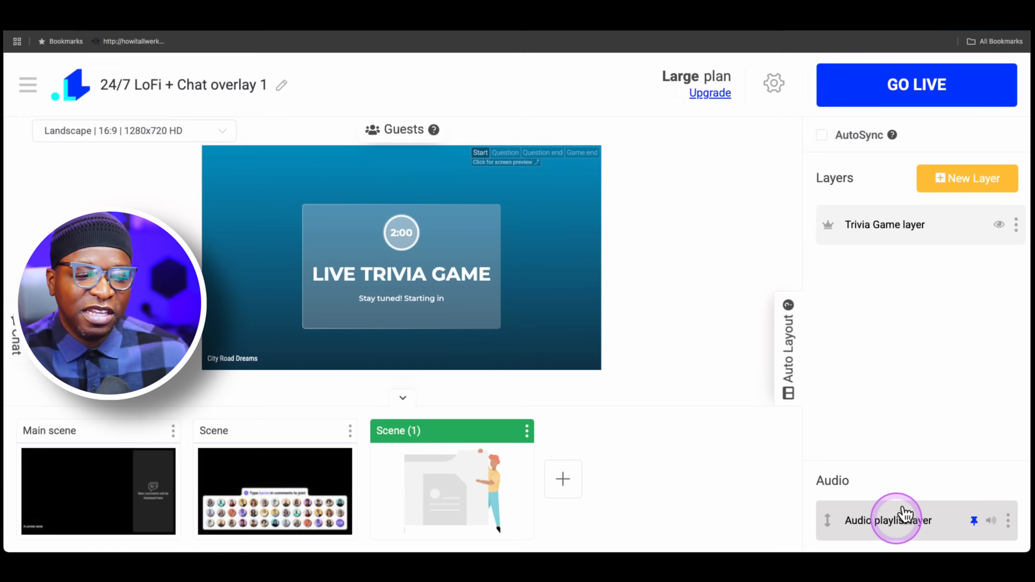